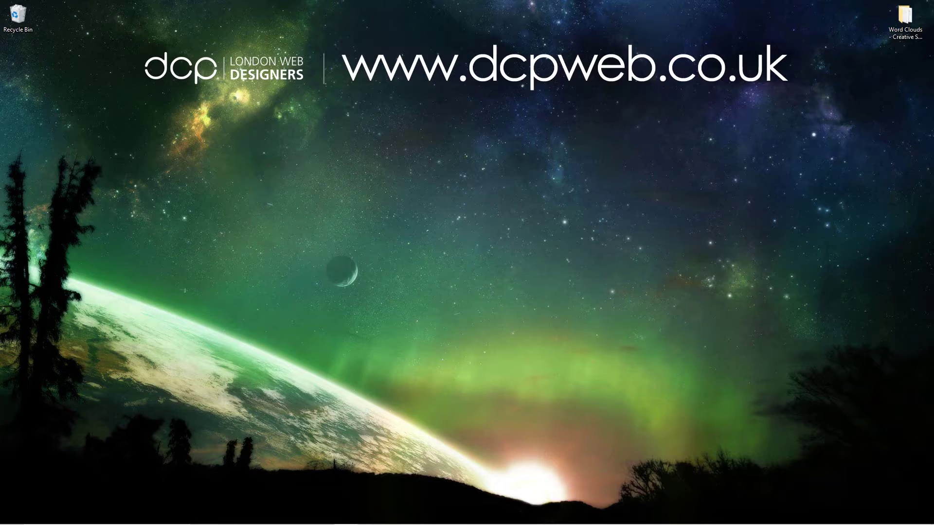
click(681, 516)
click(278, 25)
text(https://www.wordclouds.com)
key(Return)
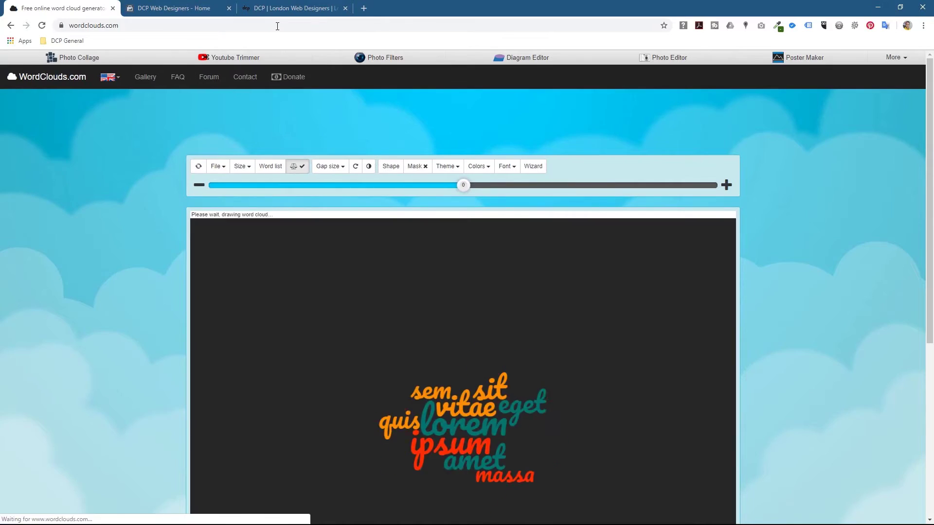
scroll(323, 203, down, 2)
scroll(323, 208, down, 1)
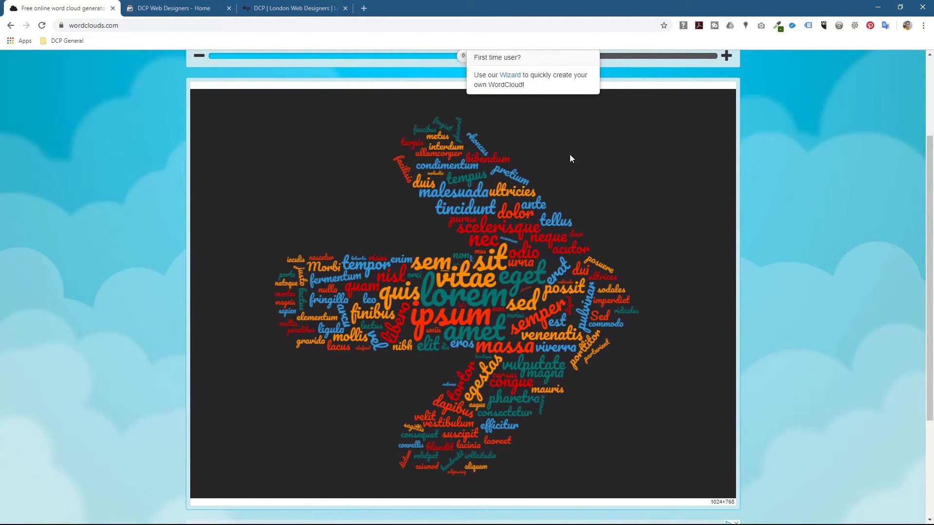
scroll(790, 163, up, 1)
scroll(774, 171, down, 1)
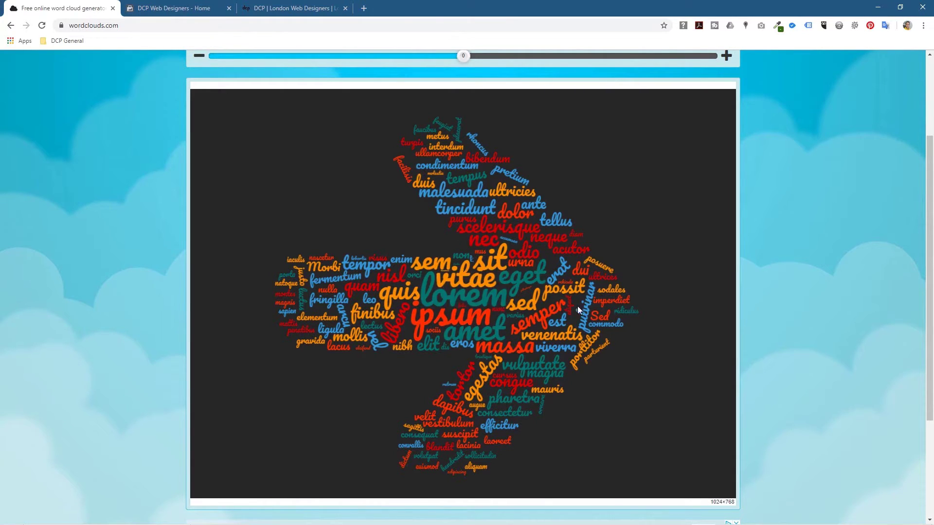
Copy the "DCP London Web Designers" heading and its three intro paragraphs from the dcpweb.co.uk homepage
click(275, 8)
click(440, 292)
scroll(439, 292, down, 10)
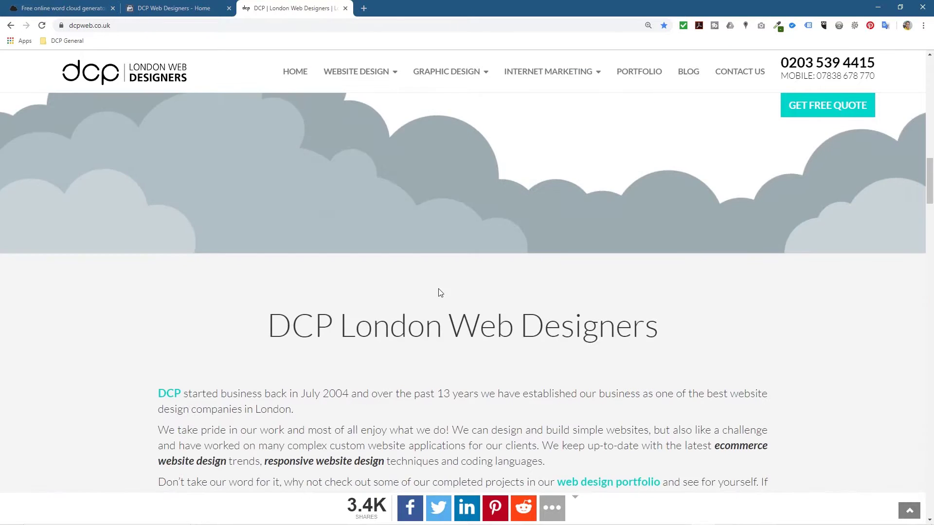
drag(267, 131, 342, 316)
key(ctrl+c)
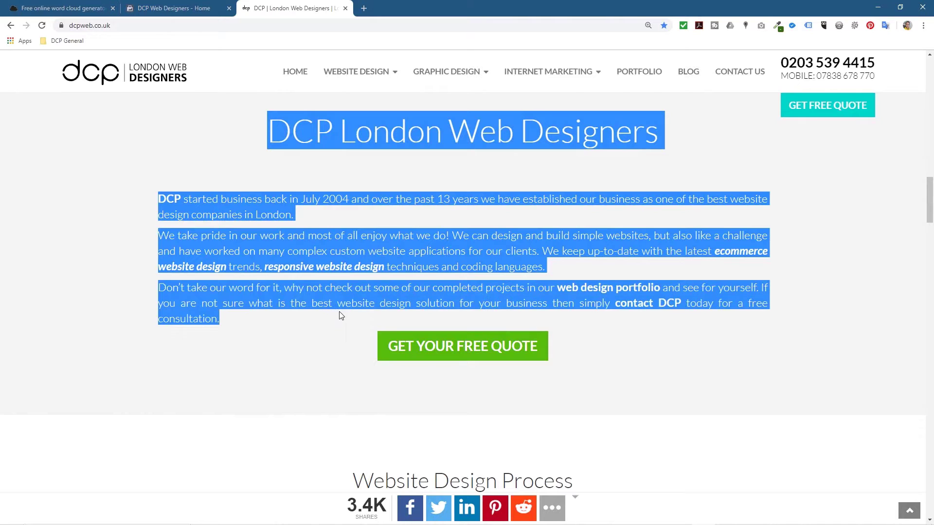
Paste the copied website text into the WordClouds Paste/Type text dialog
click(83, 9)
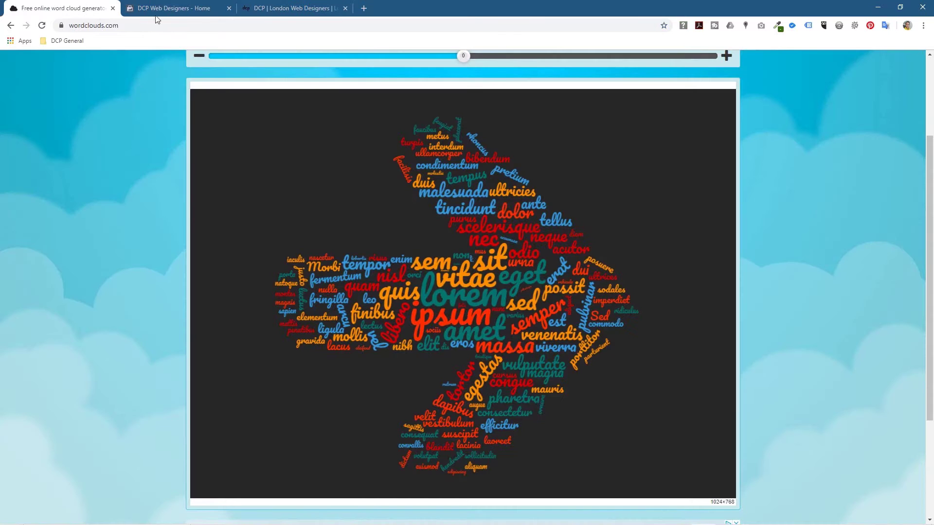
scroll(145, 167, up, 3)
click(213, 170)
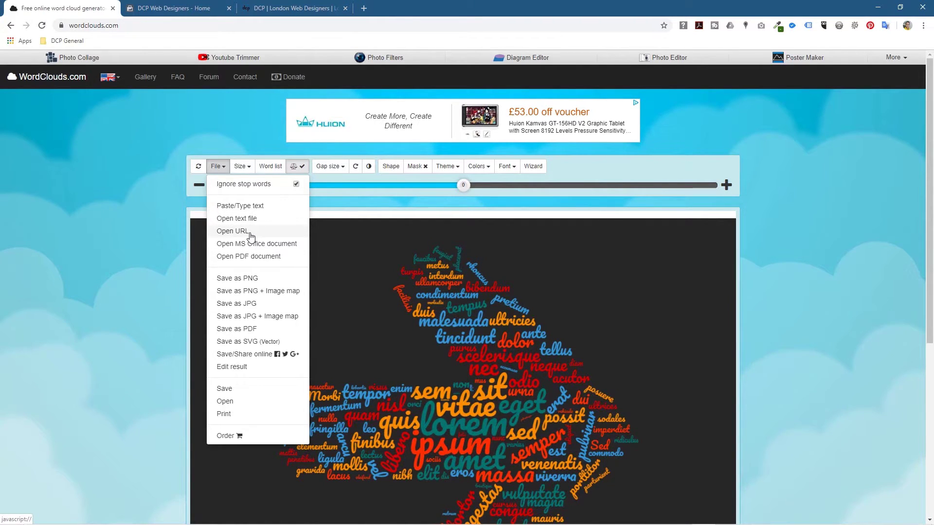
click(250, 206)
key(ctrl+v)
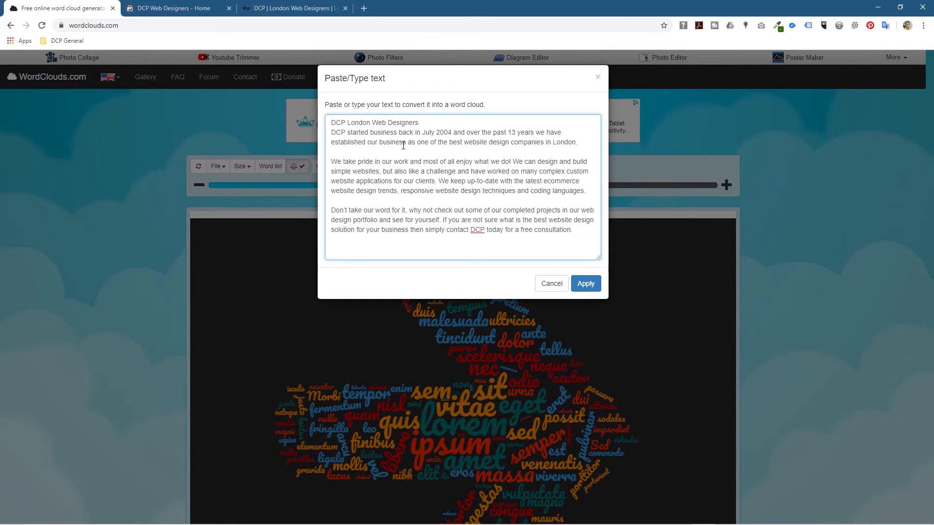
Copy the dcpweb.co.uk homepage's service sections, ending with the "London Based Web Designers" paragraph
click(292, 8)
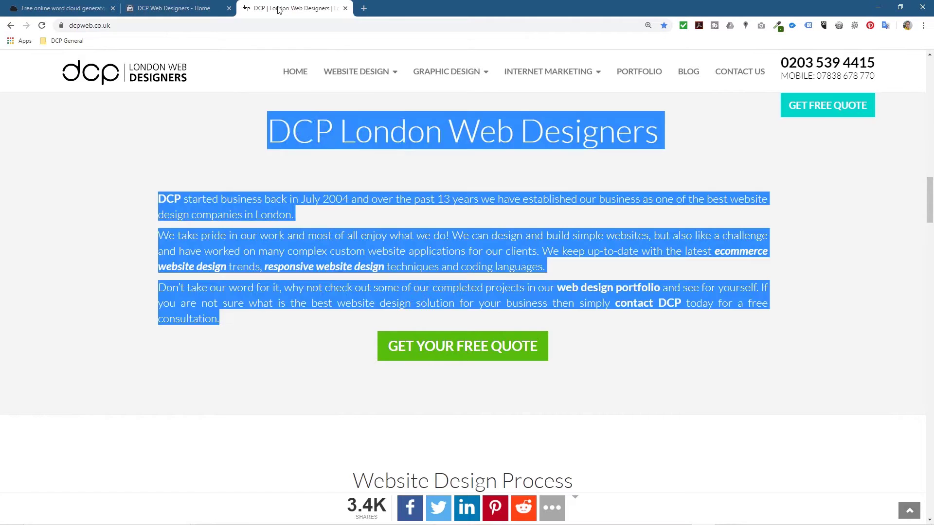
scroll(418, 223, down, 10)
drag(363, 170, 683, 276)
scroll(467, 309, down, 5)
drag(496, 247, 483, 240)
key(ctrl+c)
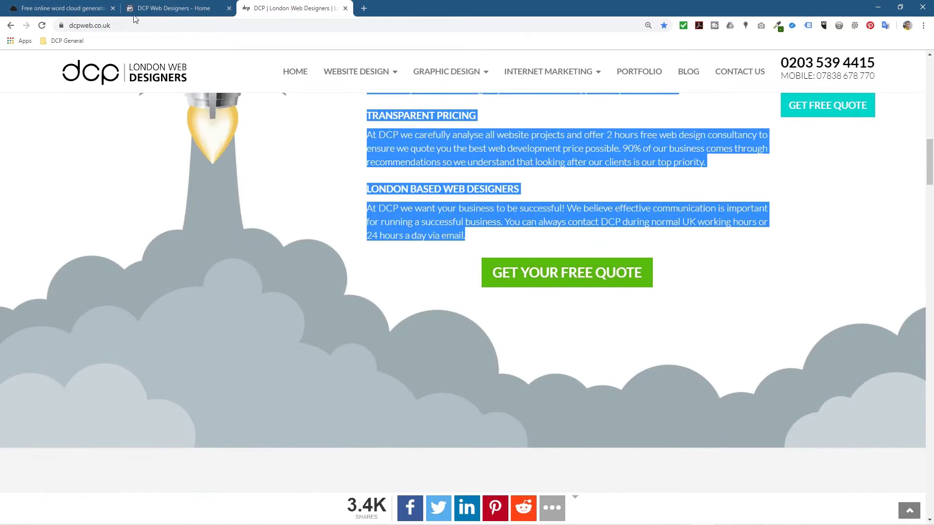
Add the copied service text to the word cloud's source text and apply it to generate the cloud
click(81, 8)
key(ctrl+v)
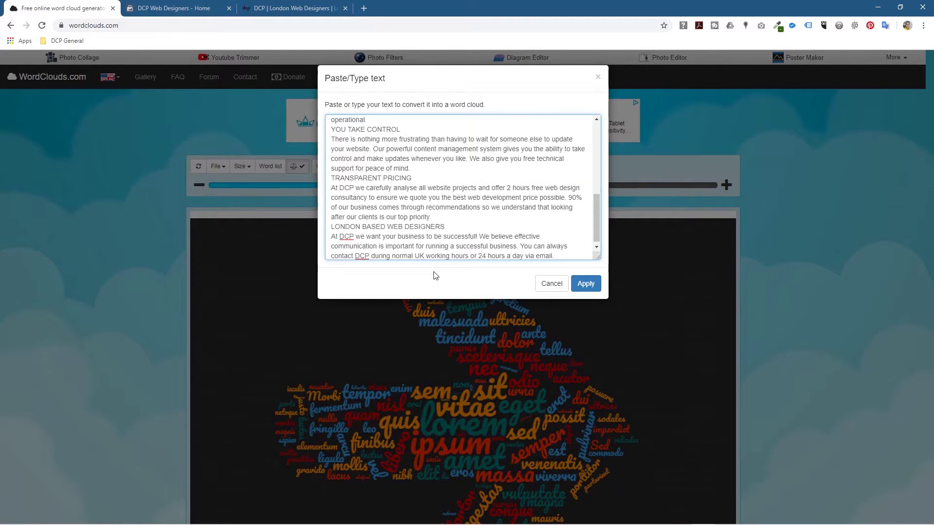
scroll(423, 201, up, 5)
scroll(423, 202, down, 5)
scroll(412, 184, up, 5)
scroll(438, 204, down, 5)
click(585, 284)
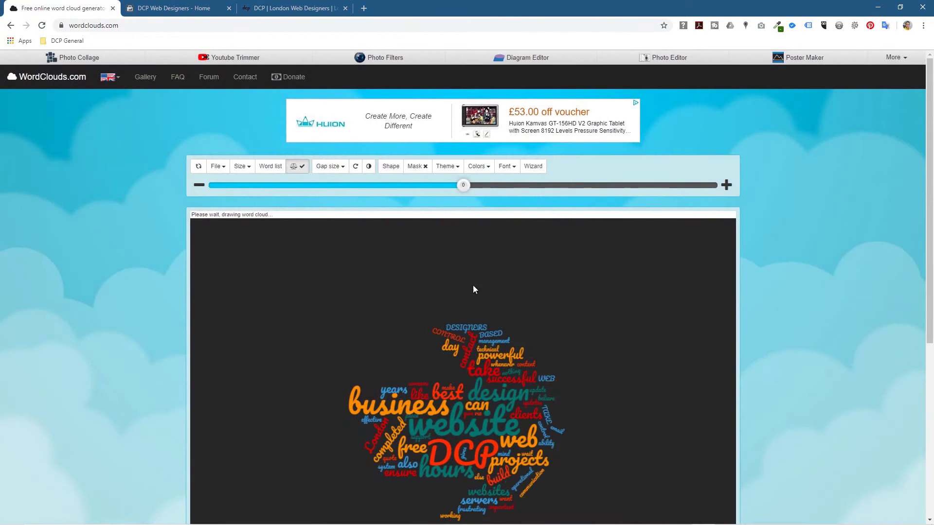
Enlarge the word cloud with the size slider, trying 41 first and settling on 35
scroll(480, 302, down, 1)
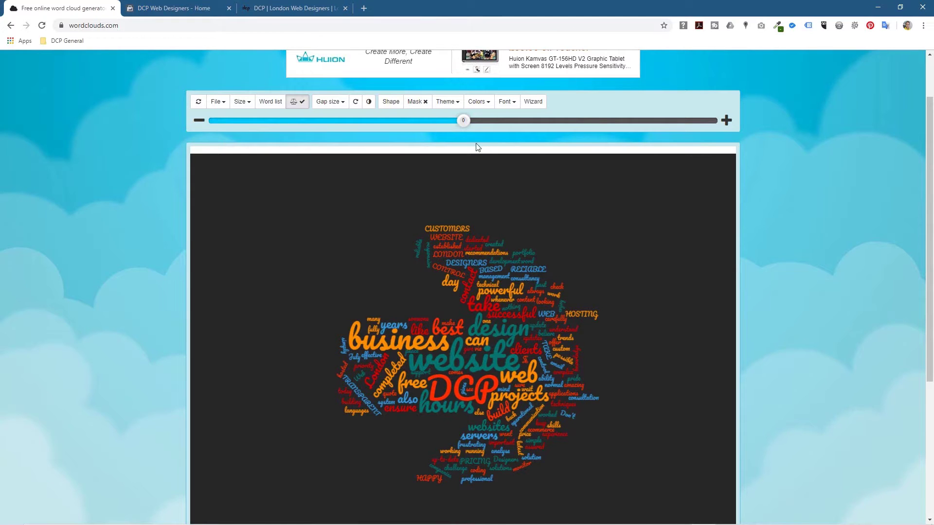
drag(463, 121, 565, 127)
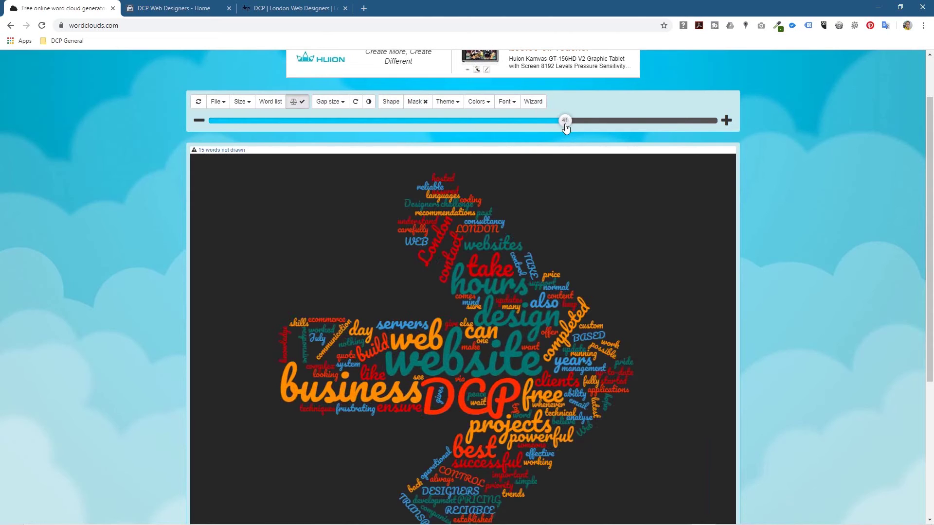
scroll(559, 448, down, 1)
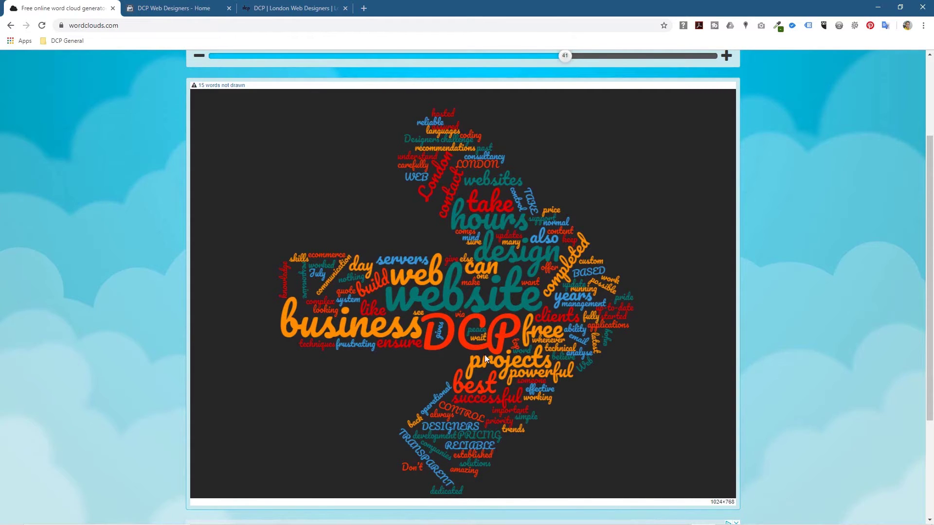
scroll(526, 243, down, 1)
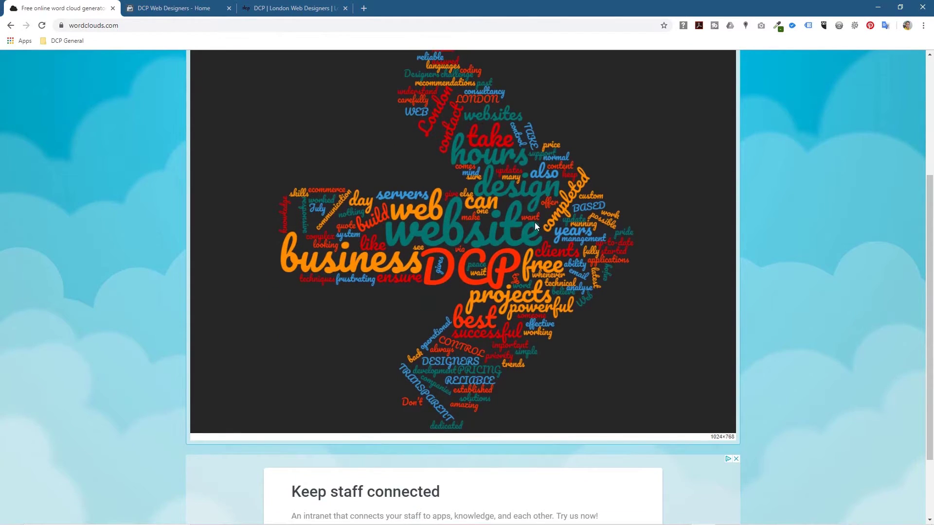
scroll(531, 185, up, 1)
drag(555, 56, 551, 56)
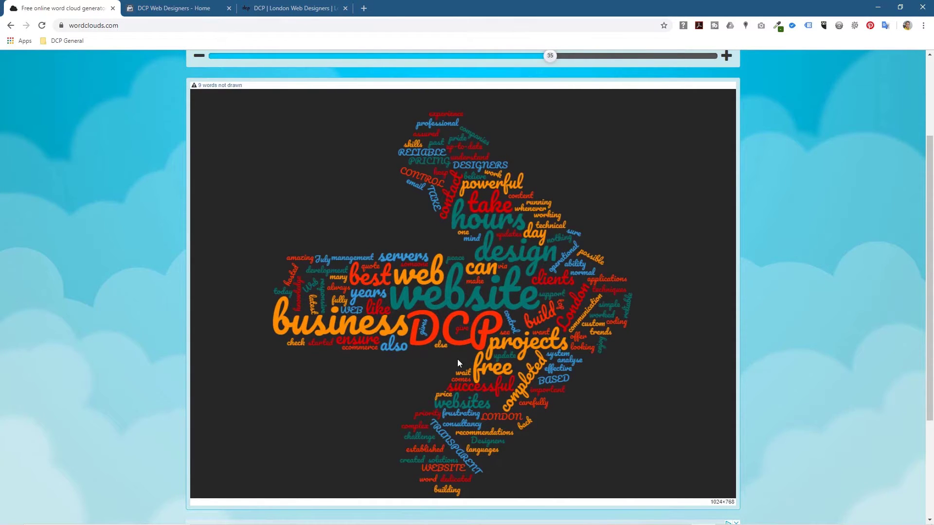
Examine the word list's entries and weights, sorted alphabetically and by weight
scroll(452, 369, up, 1)
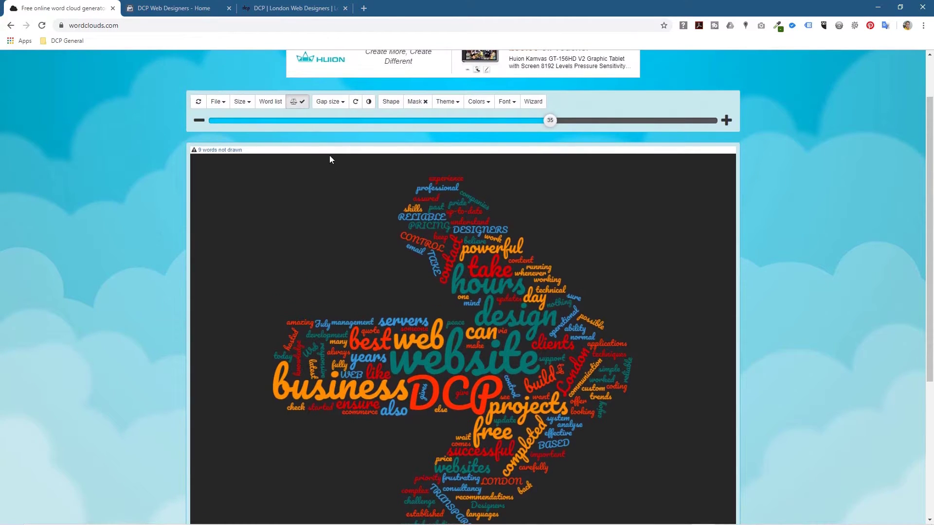
click(269, 102)
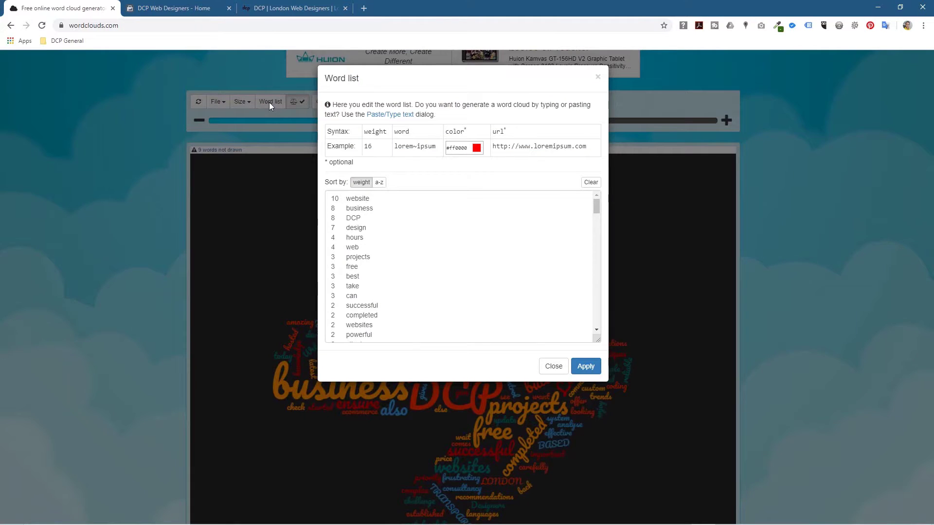
click(379, 183)
scroll(377, 262, down, 18)
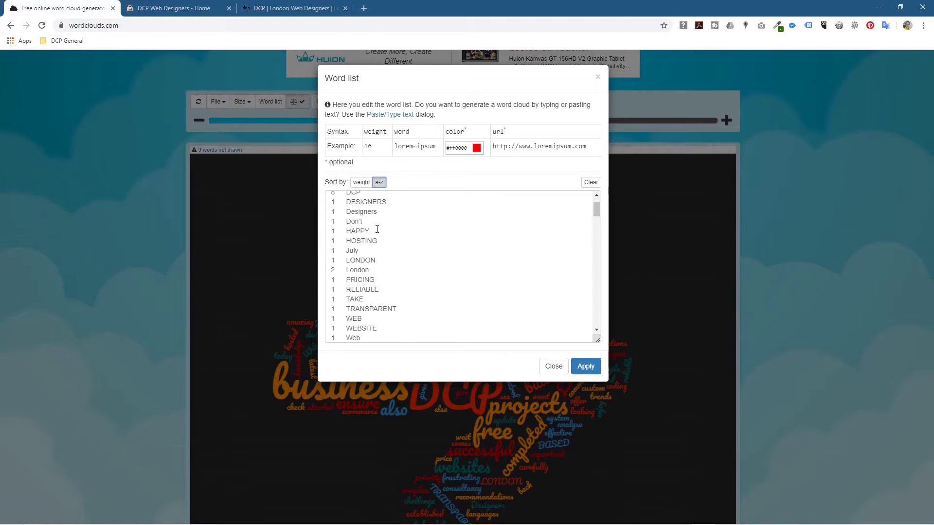
scroll(377, 261, up, 20)
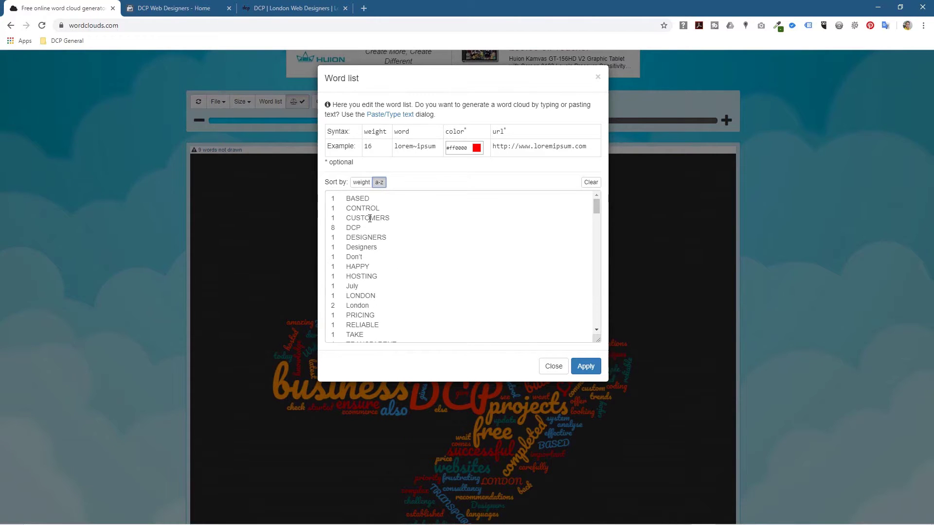
click(361, 183)
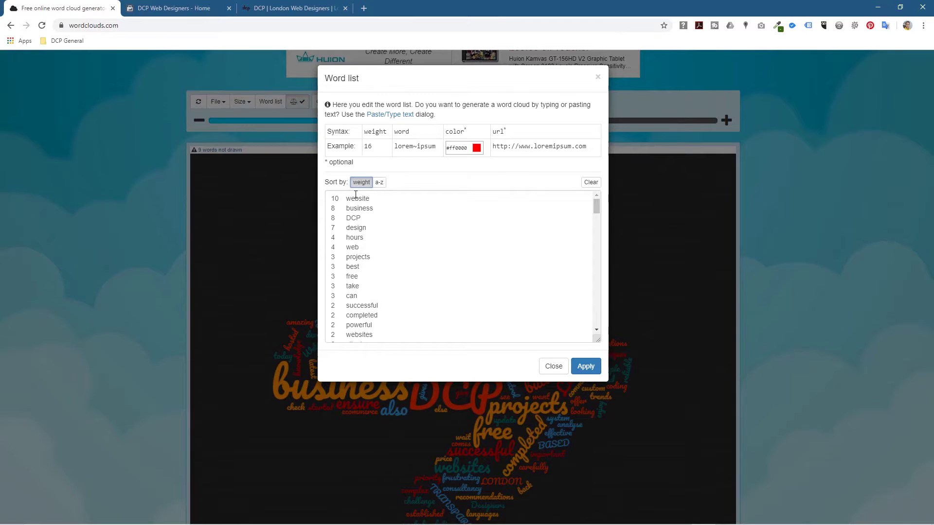
double_click(372, 199)
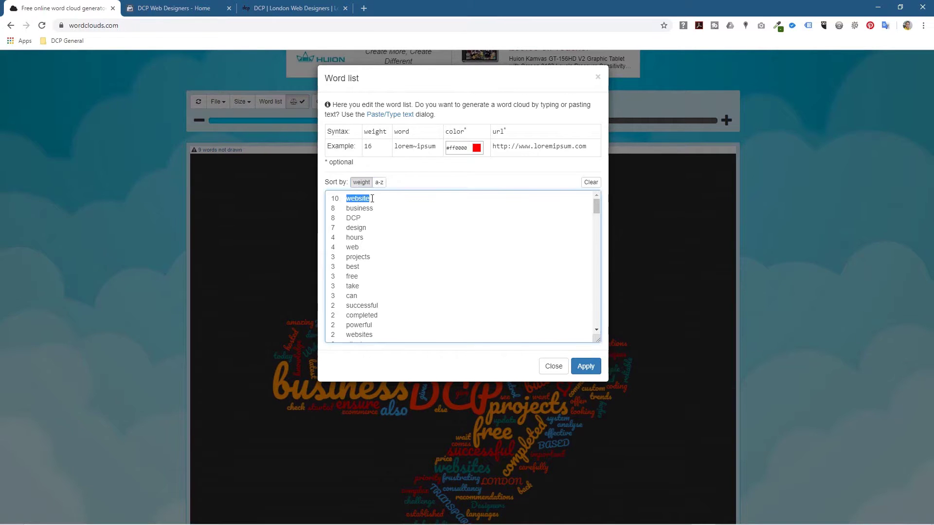
drag(354, 209, 373, 208)
click(345, 208)
Sort the word list alphabetically and try to remove the "Don't" and "July" entries
click(379, 182)
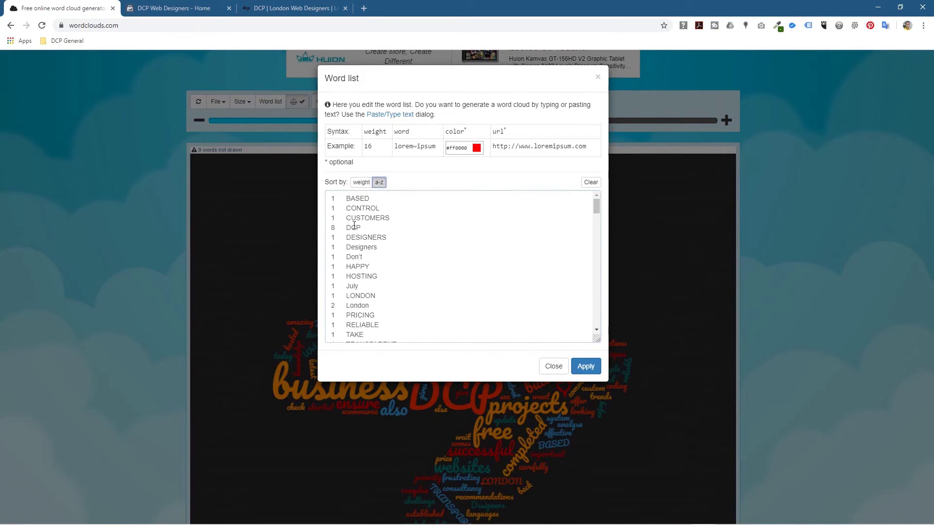
scroll(359, 246, down, 8)
scroll(359, 251, up, 10)
drag(366, 256, 324, 258)
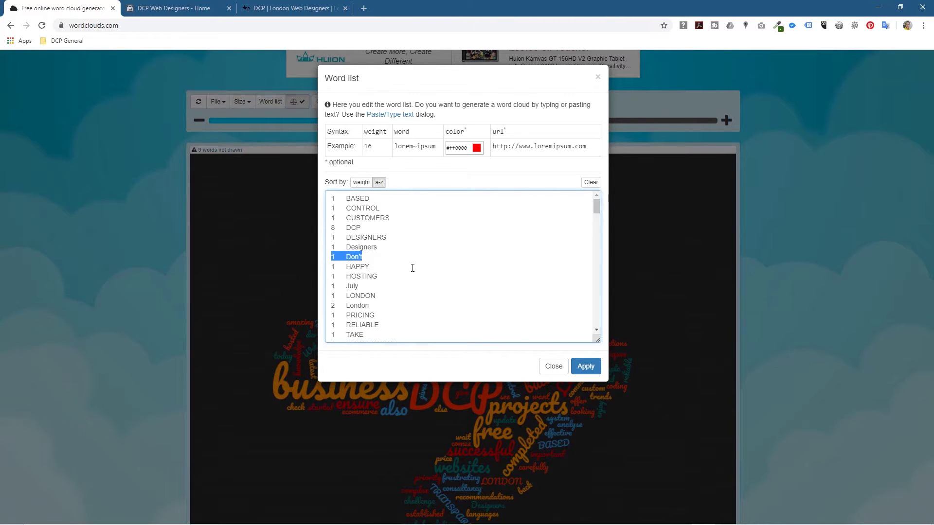
key(BackSpace)
key(BackSpace)
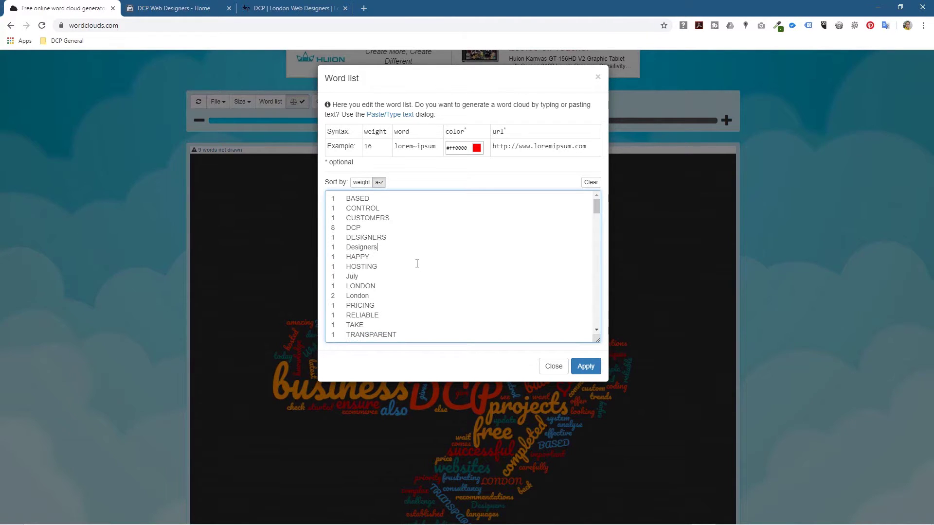
double_click(352, 253)
drag(368, 276, 314, 277)
Reopen the word list, sort it alphabetically and delete the "July" entry with its empty line
click(272, 101)
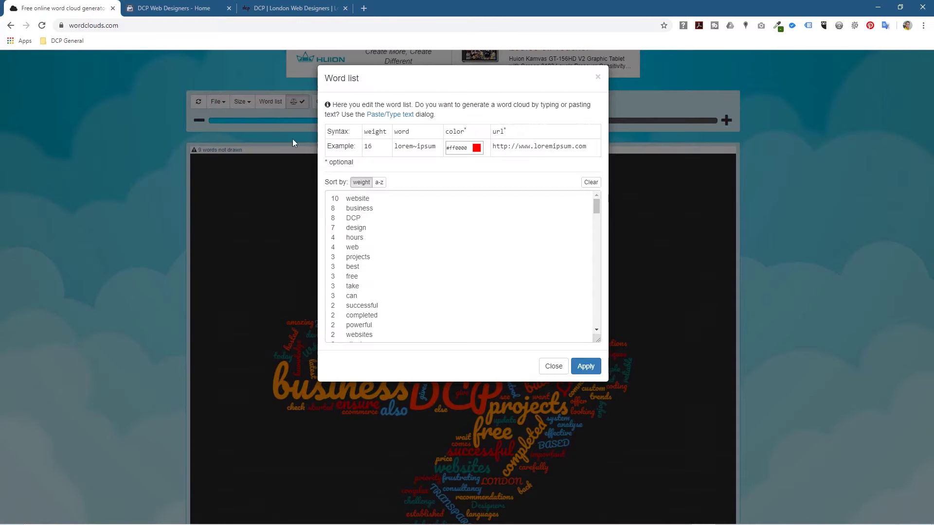
click(379, 181)
click(397, 291)
key(BackSpace)
key(BackSpace)
key(BackSpace)
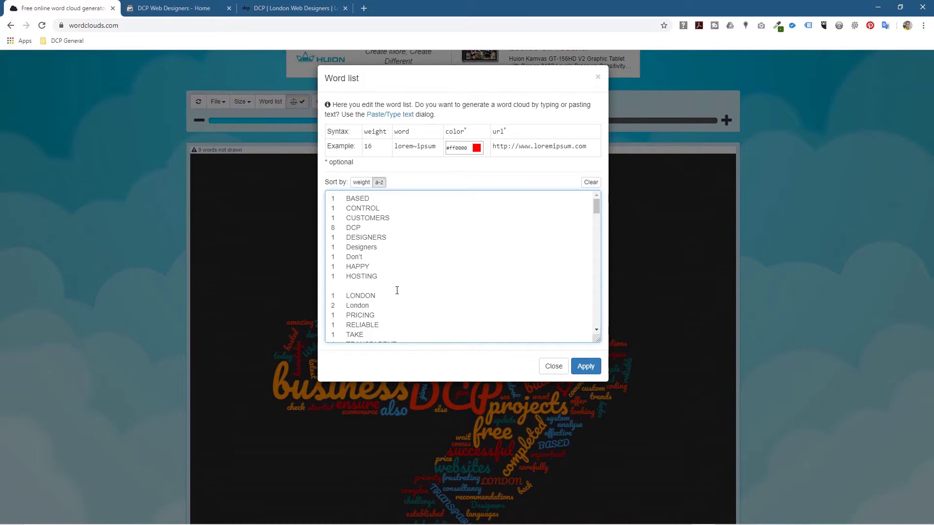
key(BackSpace)
Review the rest of the word list to its end and apply the edited list to the cloud
scroll(397, 292, down, 10)
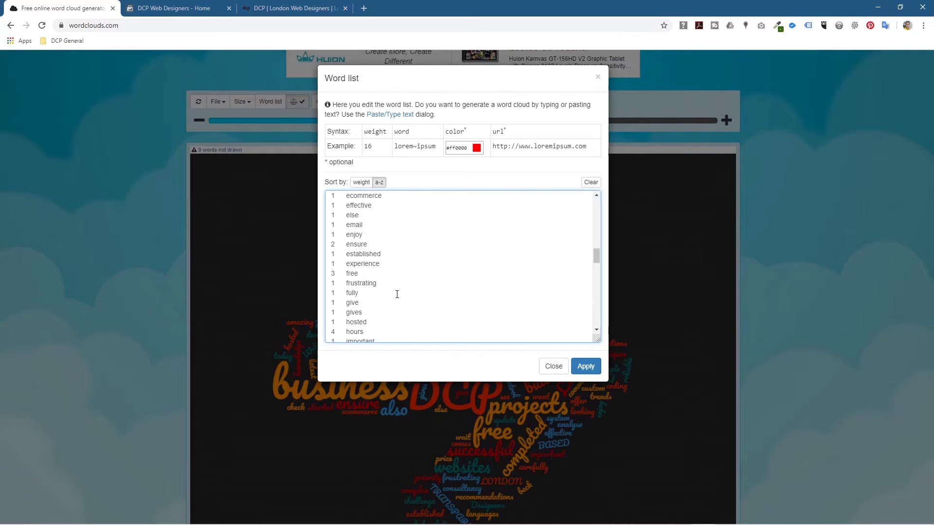
scroll(397, 293, up, 1)
scroll(397, 293, down, 15)
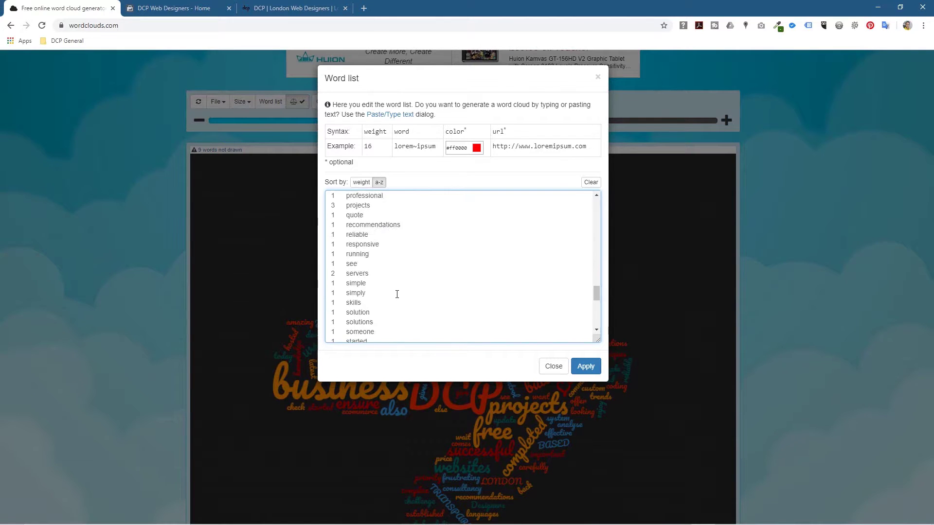
click(588, 369)
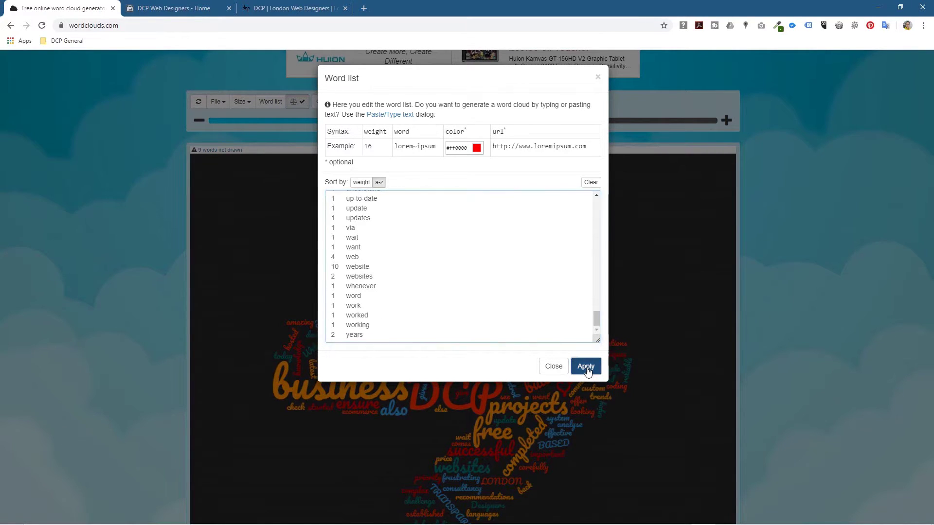
click(558, 369)
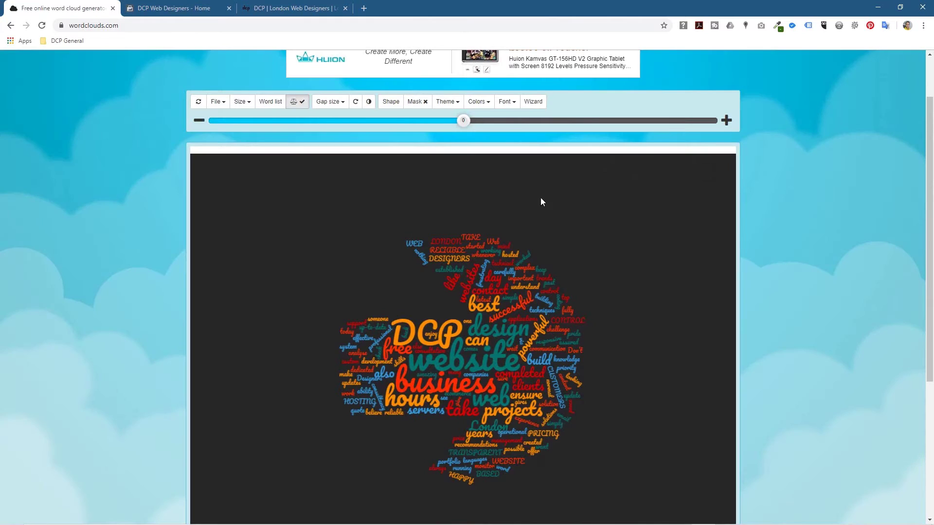
Set the word cloud's size slider to 29 so the words fill the arrow shape
drag(464, 122, 536, 127)
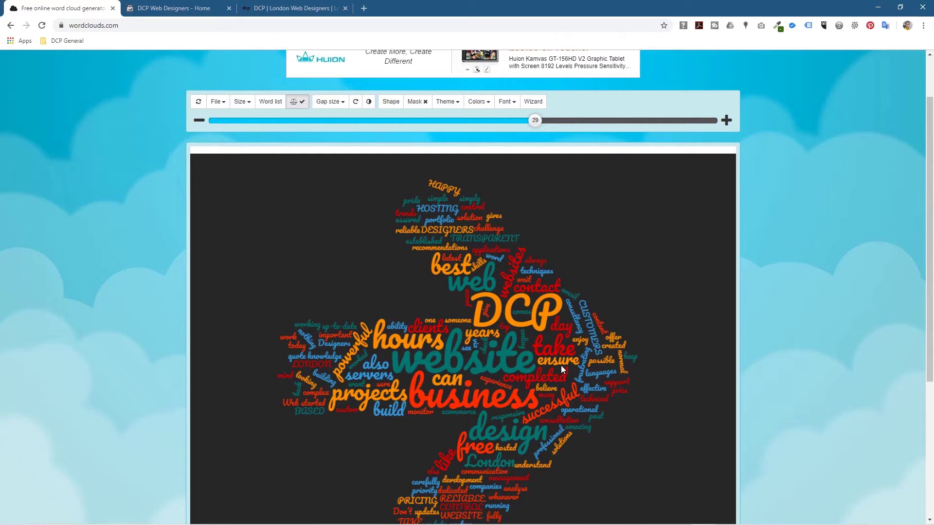
scroll(503, 338, down, 1)
scroll(503, 337, up, 1)
Change the word cloud's shape to the cat head and set its size slider to 36
click(391, 103)
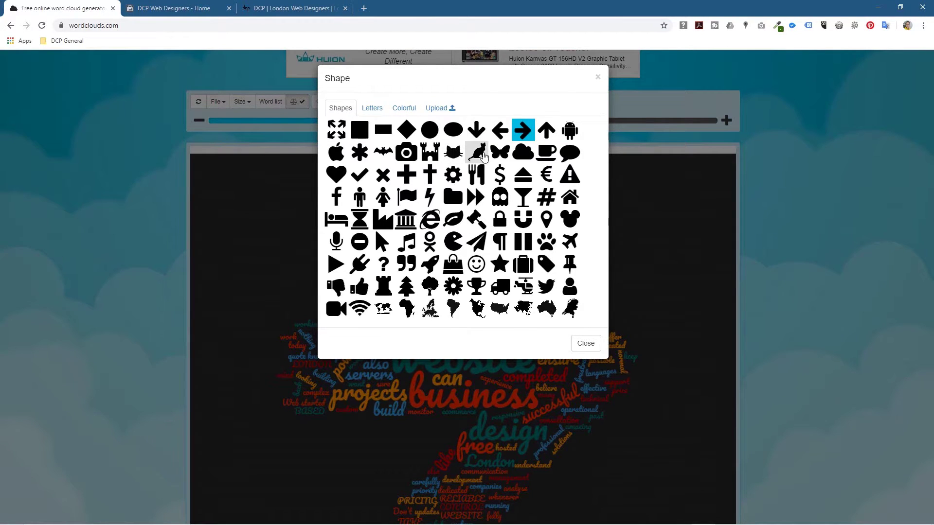
click(453, 152)
drag(463, 120, 553, 126)
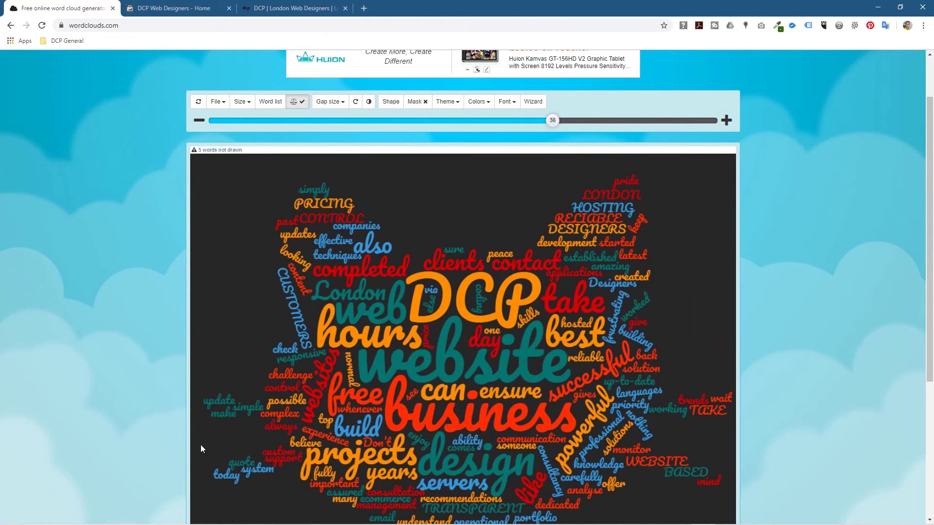
Change the word cloud's shape to the bat and set its size slider to 29
scroll(683, 441, down, 3)
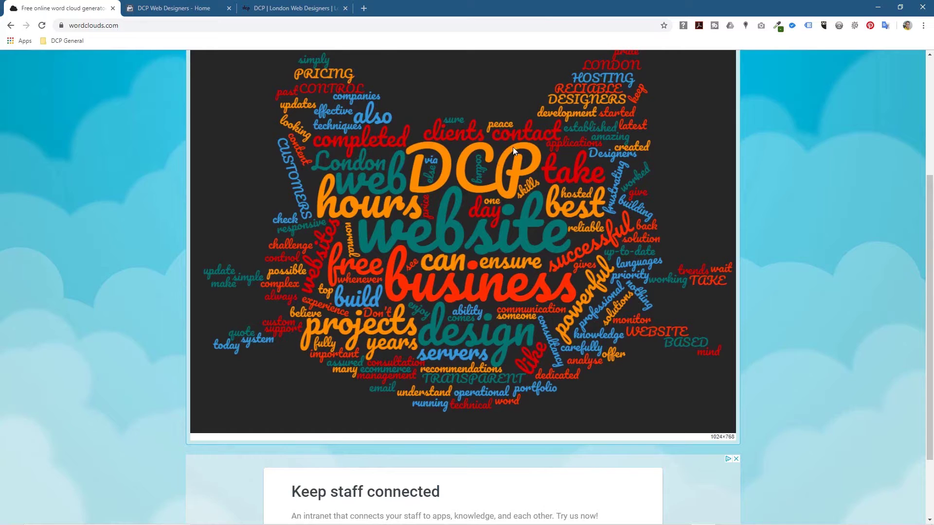
scroll(485, 183, up, 1)
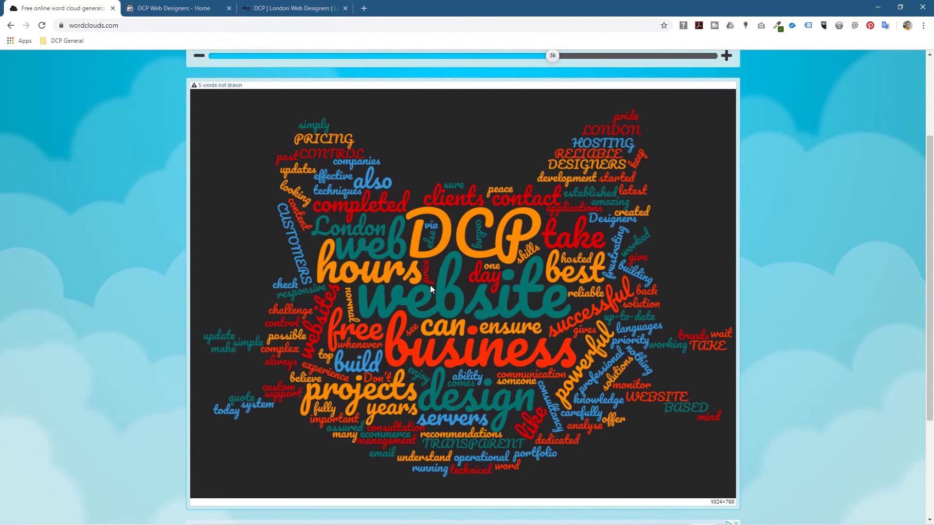
scroll(430, 285, up, 1)
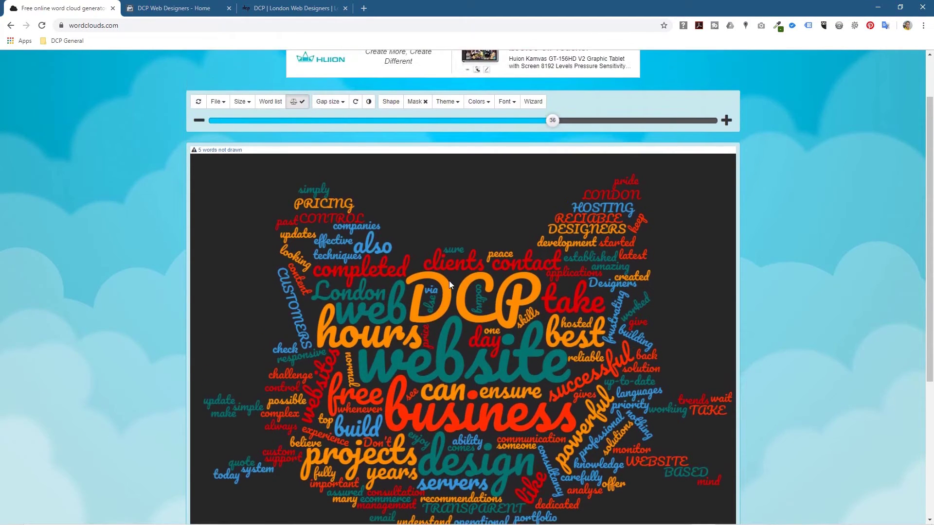
click(391, 101)
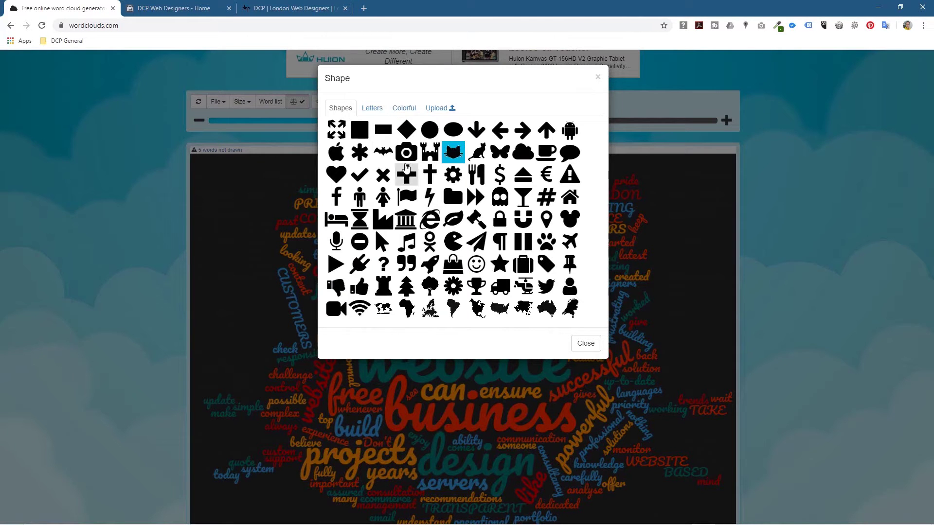
click(384, 151)
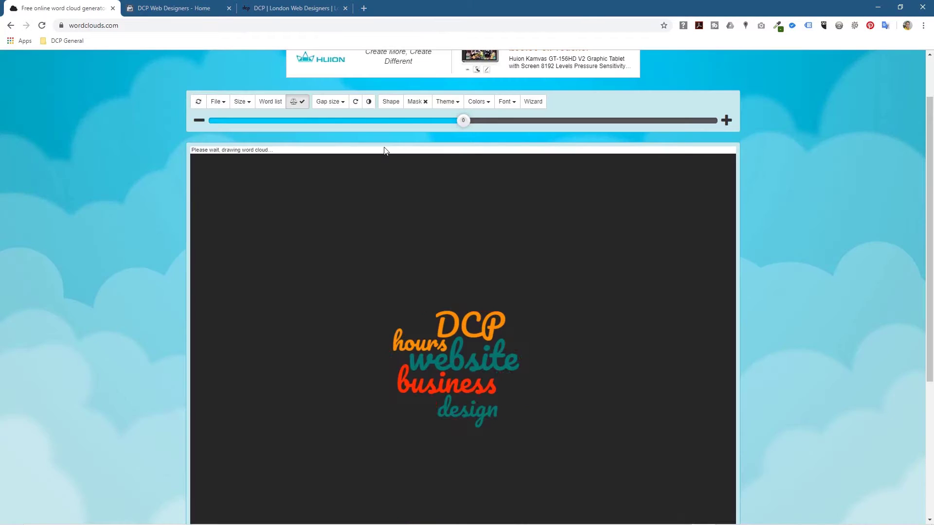
drag(463, 121, 536, 126)
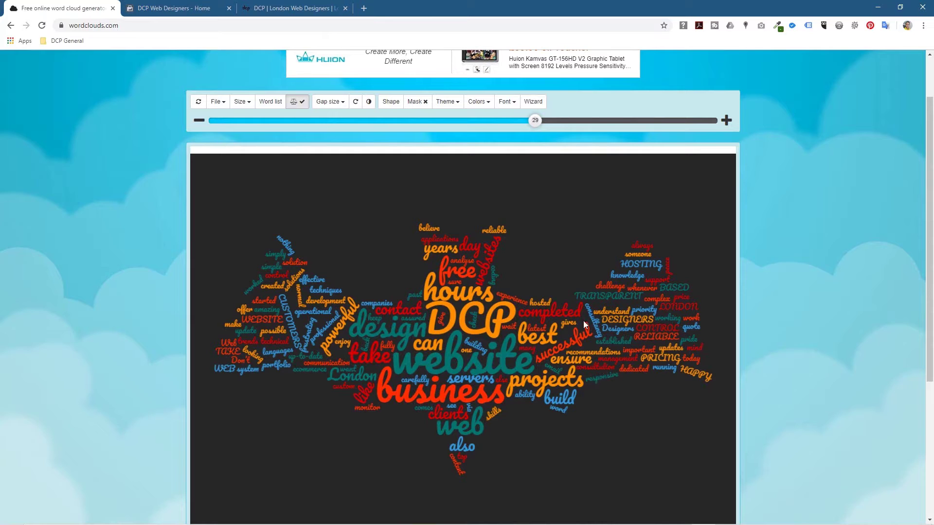
Change the word cloud's font to Impact and choose another gap size for the spacing between the words
click(506, 101)
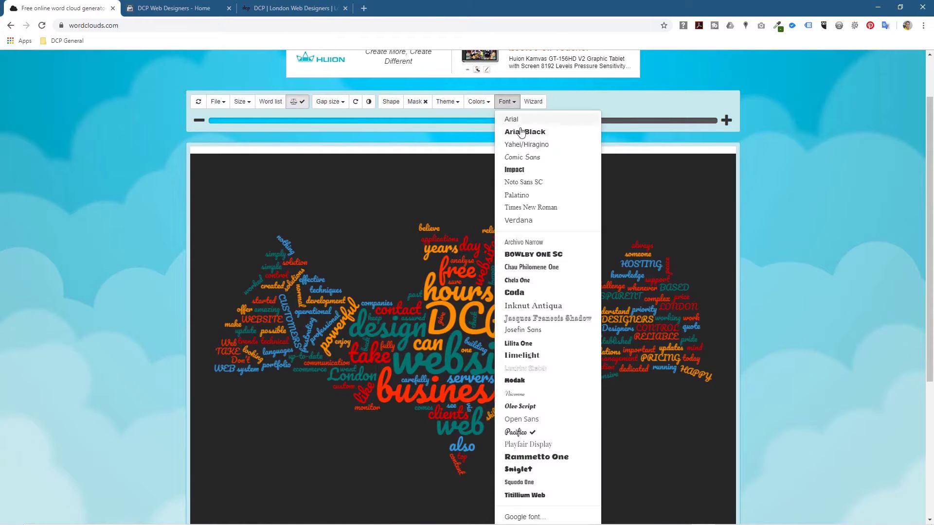
click(522, 170)
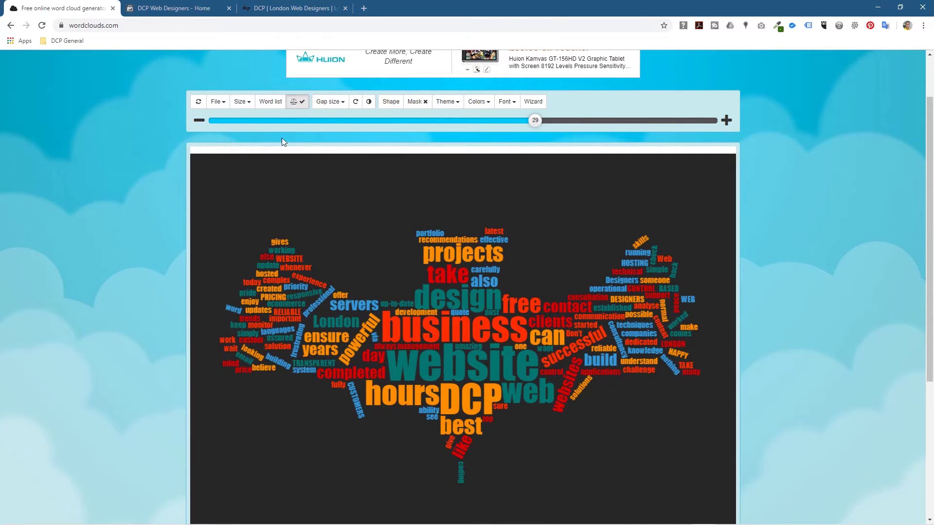
click(242, 102)
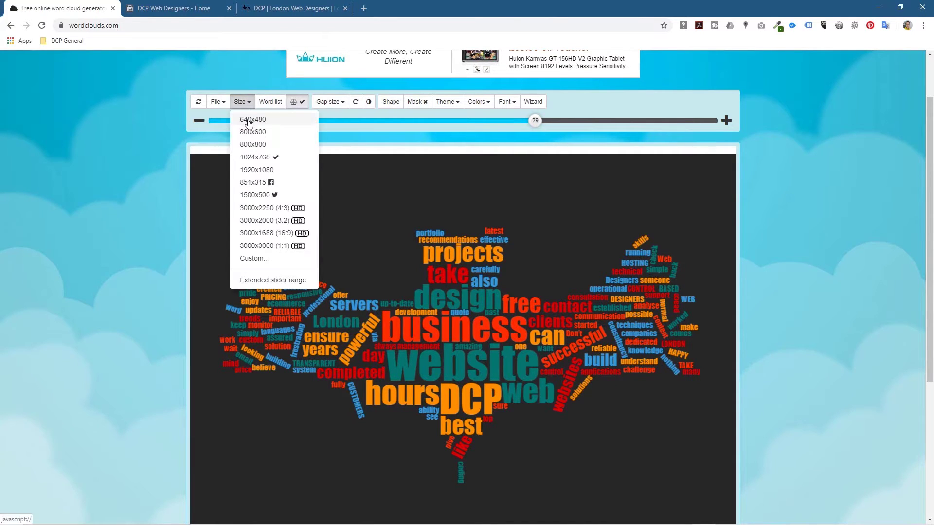
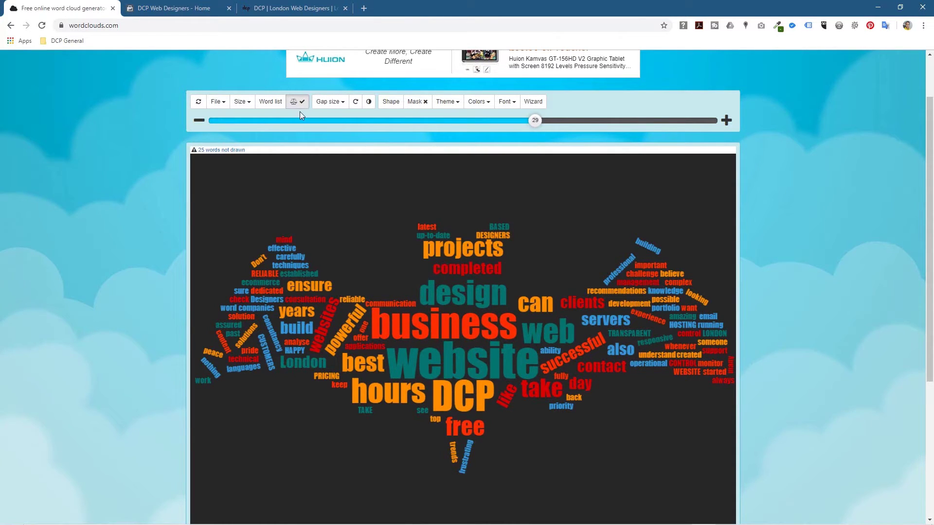
click(332, 102)
click(336, 131)
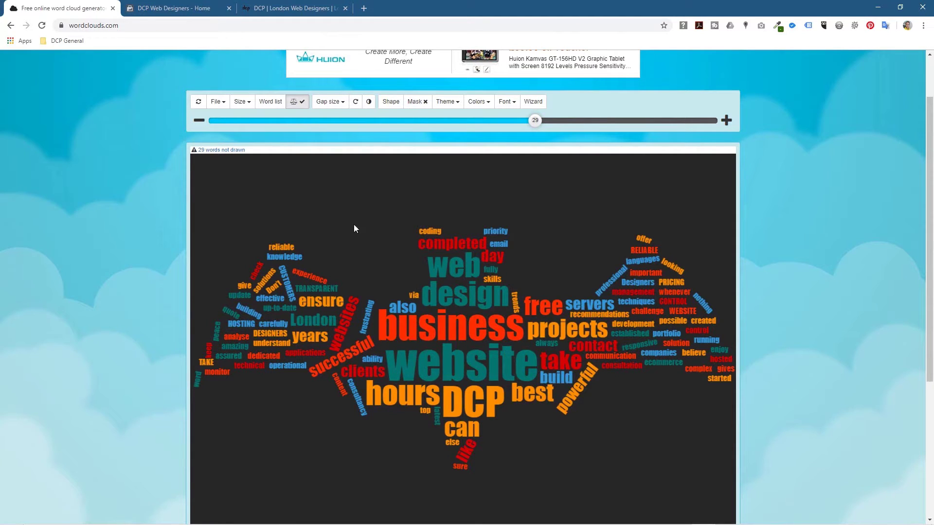
Change the word cloud's shape to the letter D and set its size slider to 27
click(389, 102)
click(374, 110)
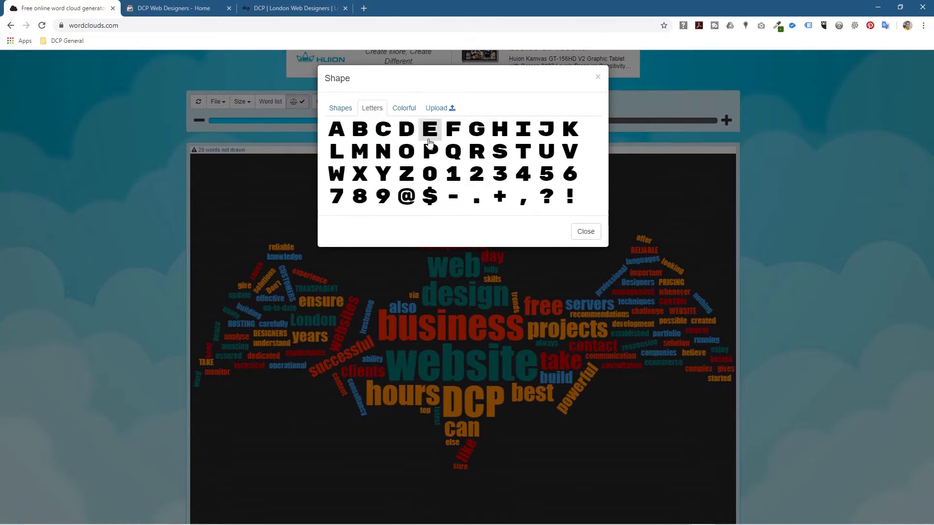
click(402, 125)
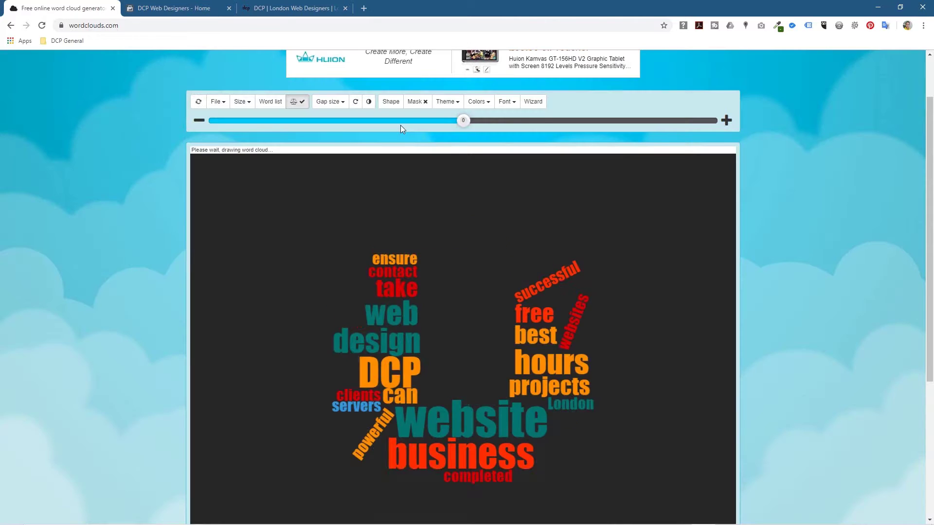
drag(463, 121, 530, 121)
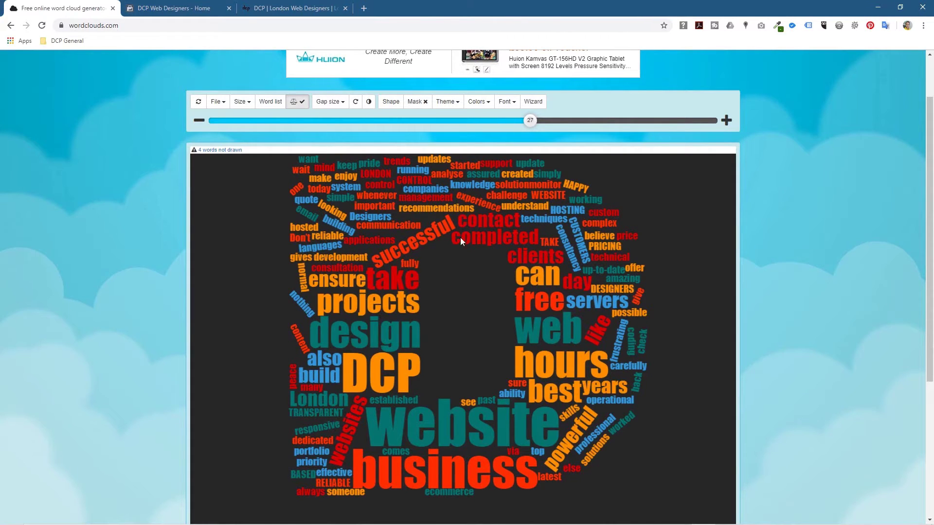
Change the word cloud's shape to the apple, set its size slider to 26 and check the whole cloud
click(391, 101)
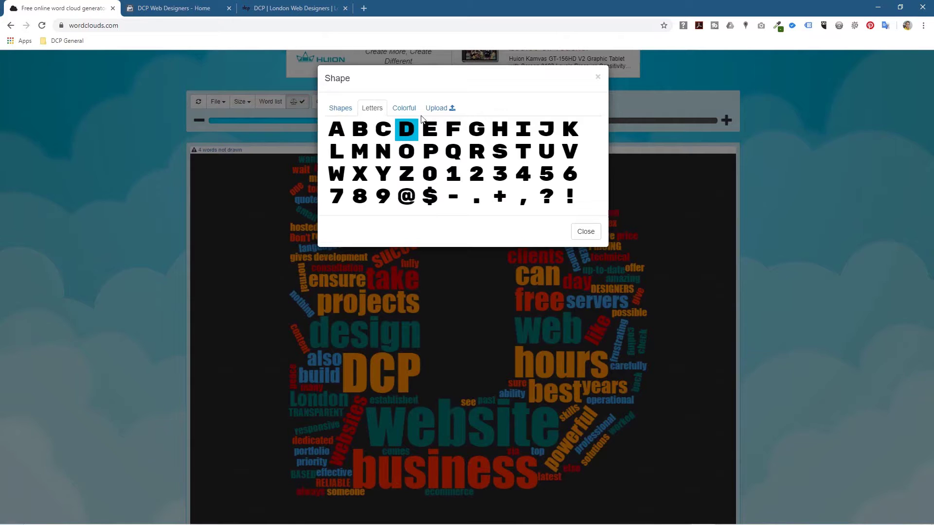
click(341, 108)
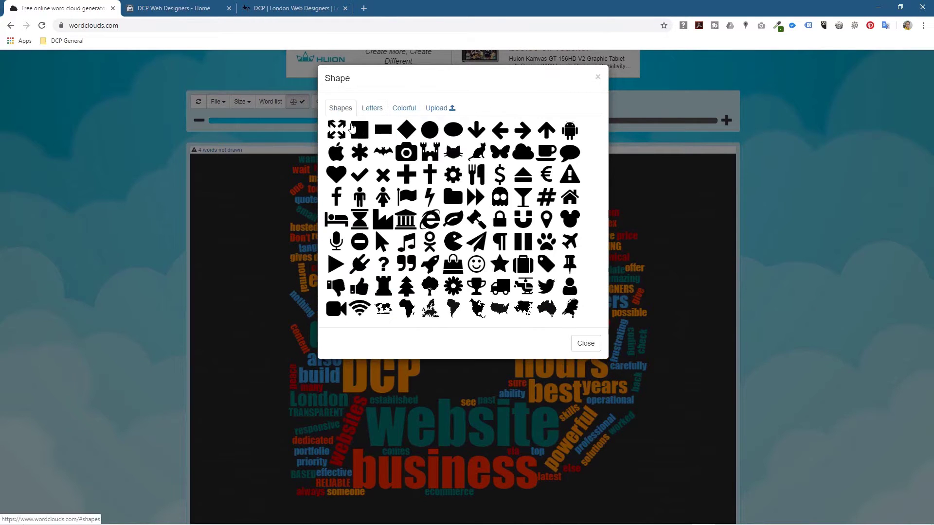
click(371, 108)
click(340, 108)
click(360, 185)
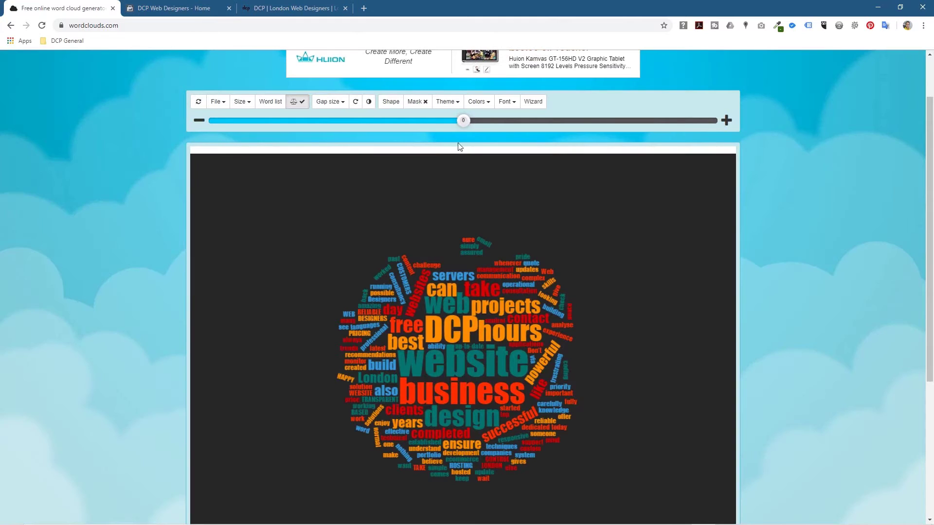
mouse_move(485, 125)
mouse_down()
mouse_move(609, 123)
mouse_move(520, 122)
mouse_move(527, 121)
mouse_up()
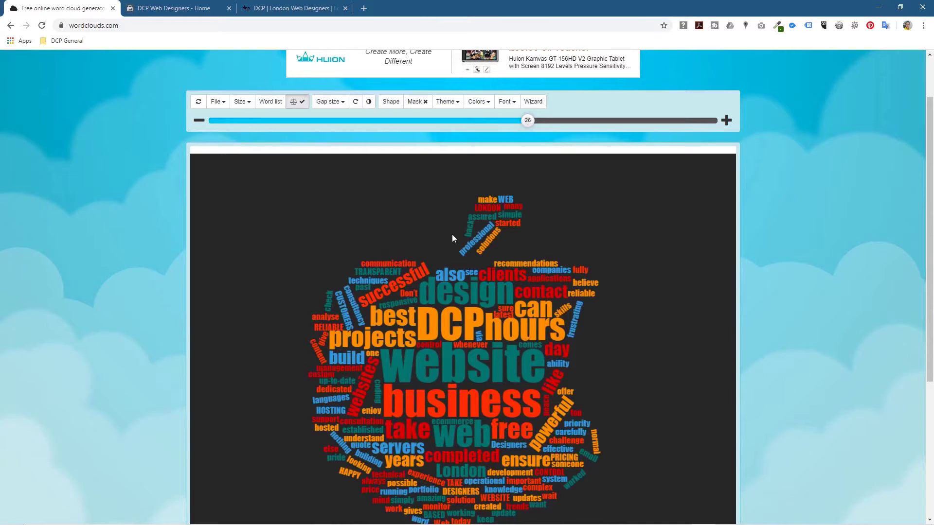
scroll(452, 239, down, 1)
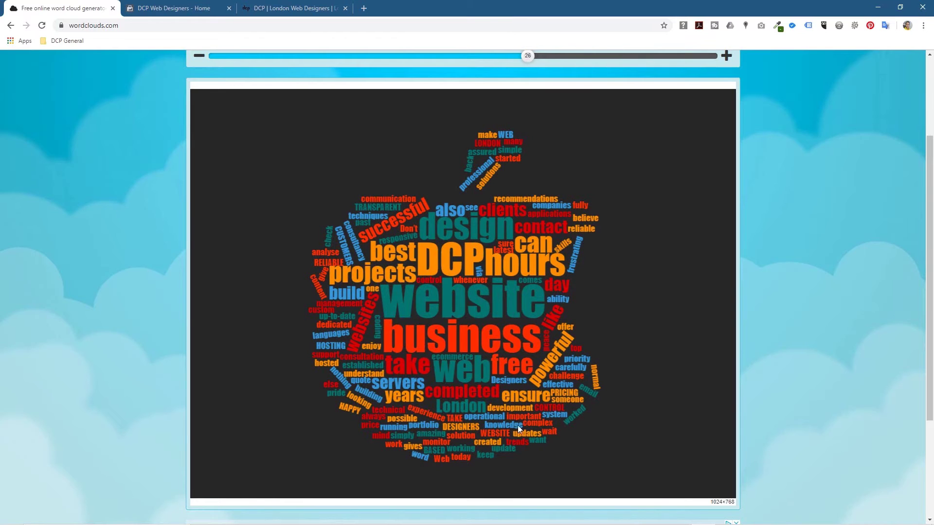
scroll(503, 223, up, 1)
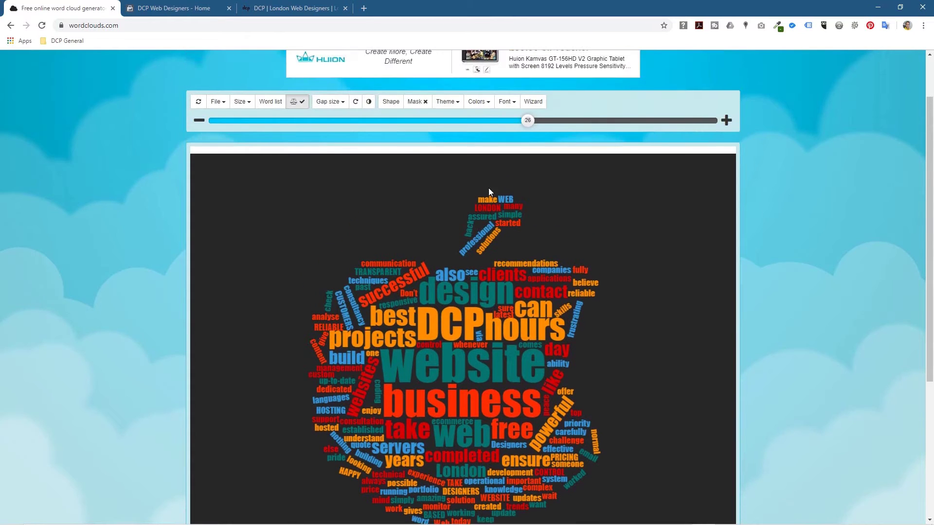
Change the word cloud's shape to the gear and set its size slider to 31
click(379, 98)
click(453, 175)
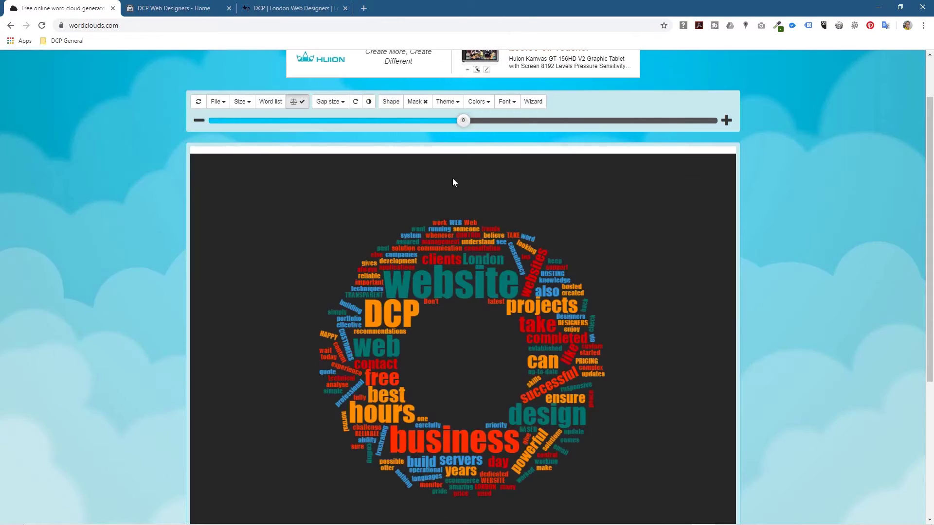
drag(483, 132, 527, 130)
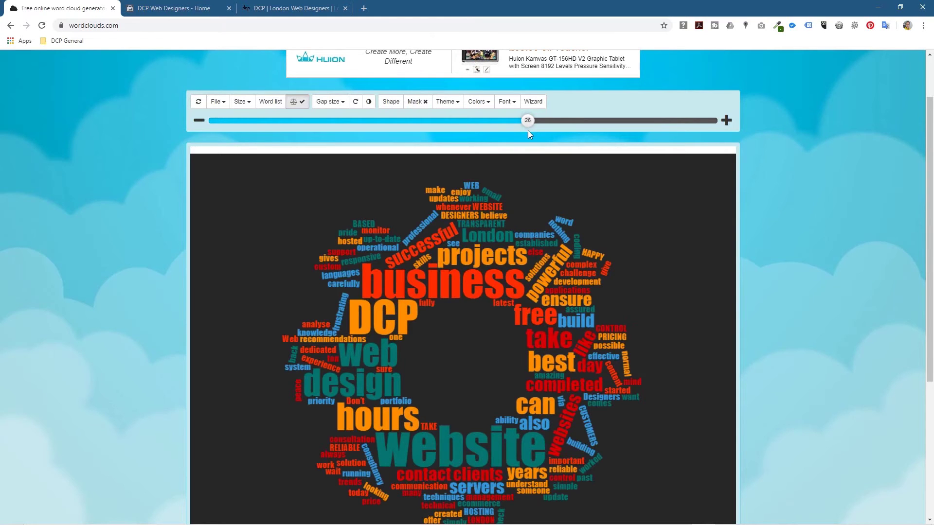
click(553, 122)
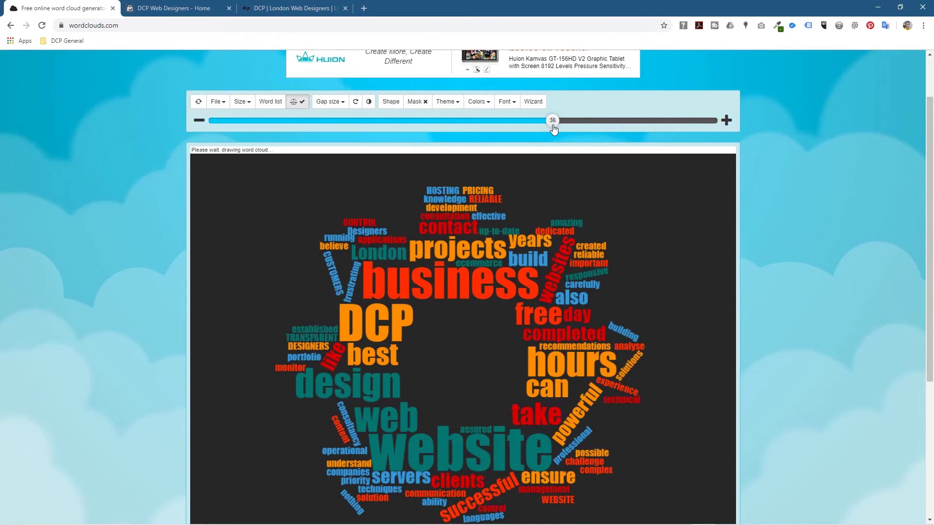
drag(553, 127, 540, 124)
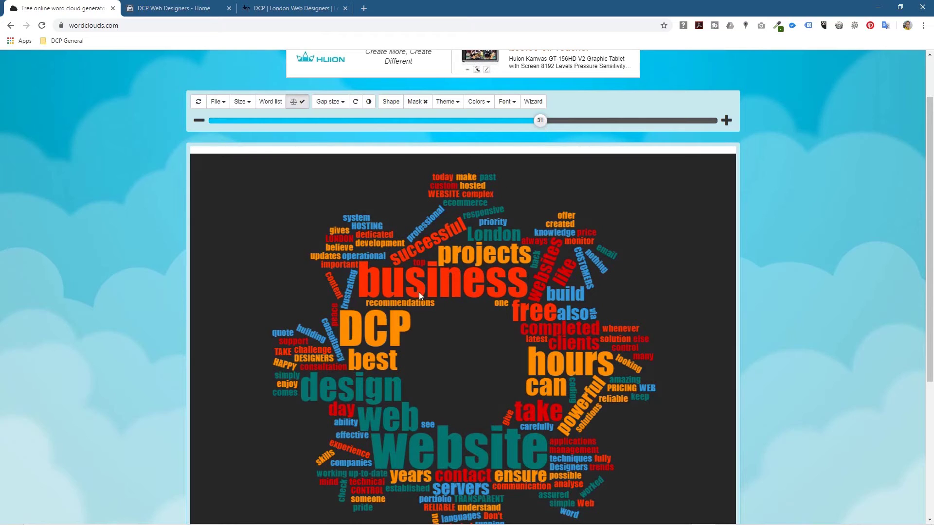
scroll(501, 368, down, 2)
scroll(433, 257, up, 2)
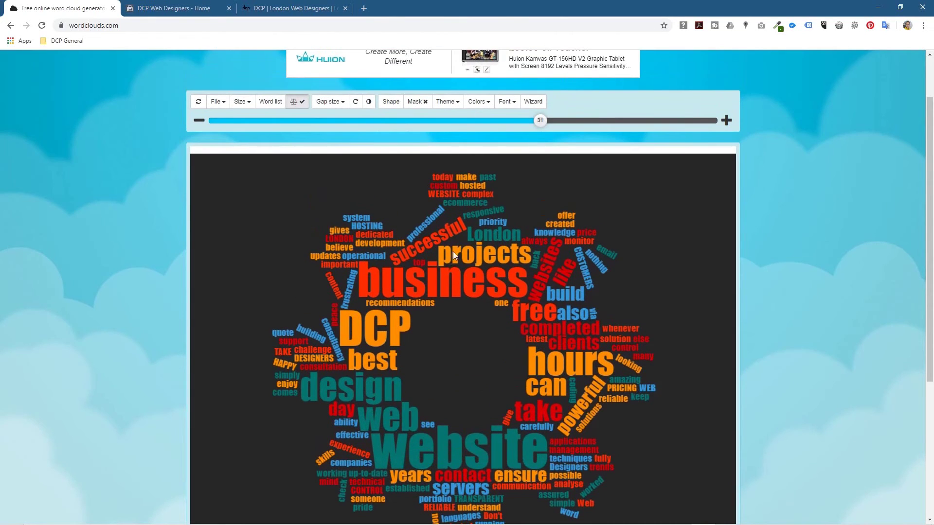
Try the orange-red, red-magenta and multicolour themes on dark backgrounds, ending with blue words on white
click(450, 102)
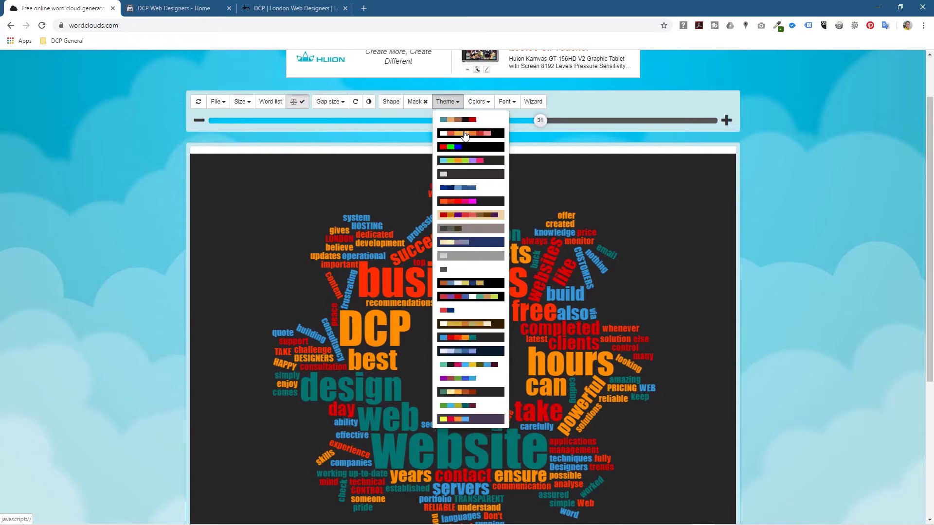
click(463, 132)
click(448, 103)
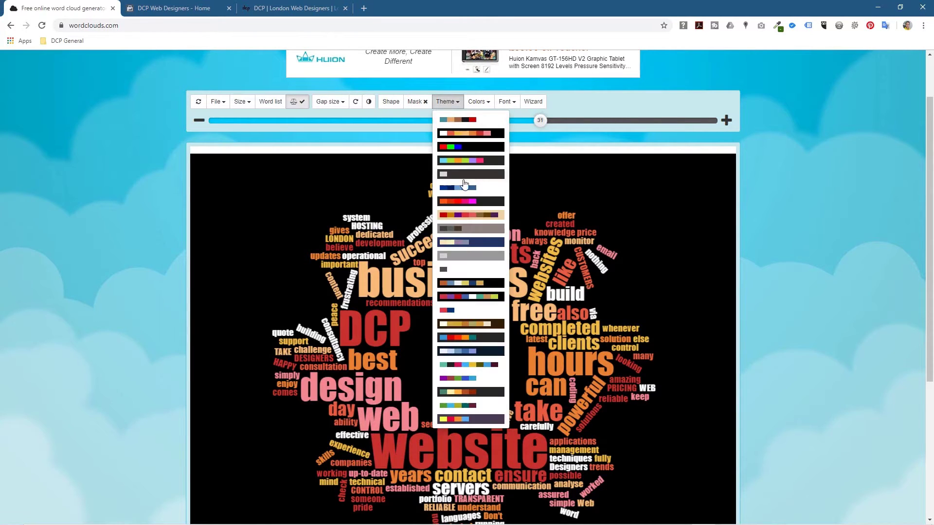
click(468, 204)
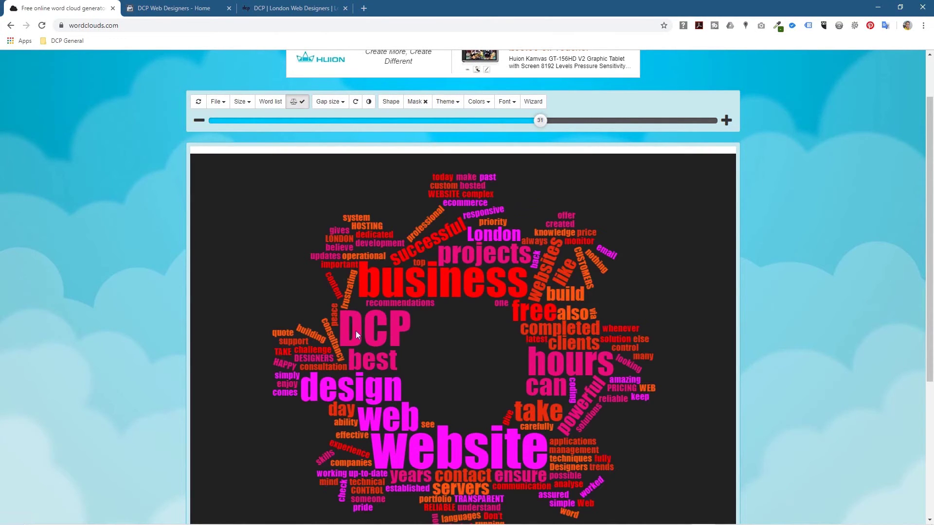
click(452, 106)
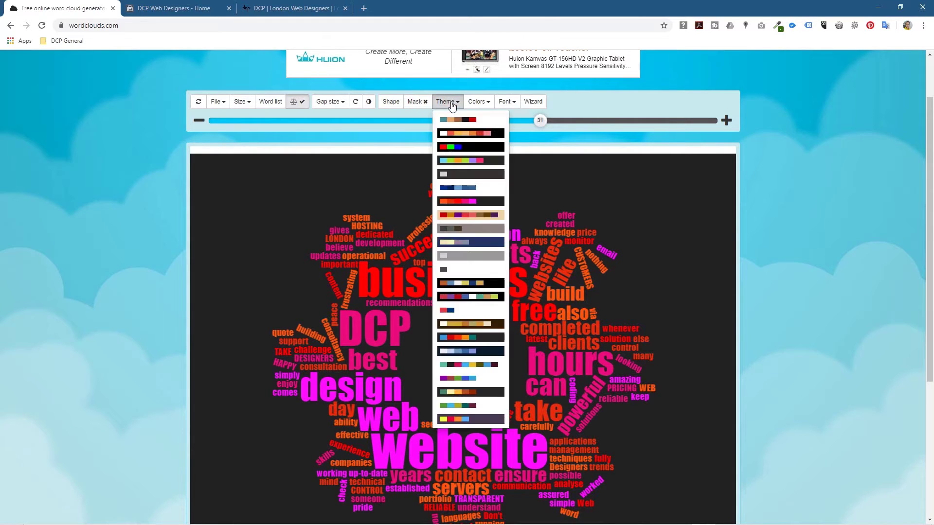
click(464, 298)
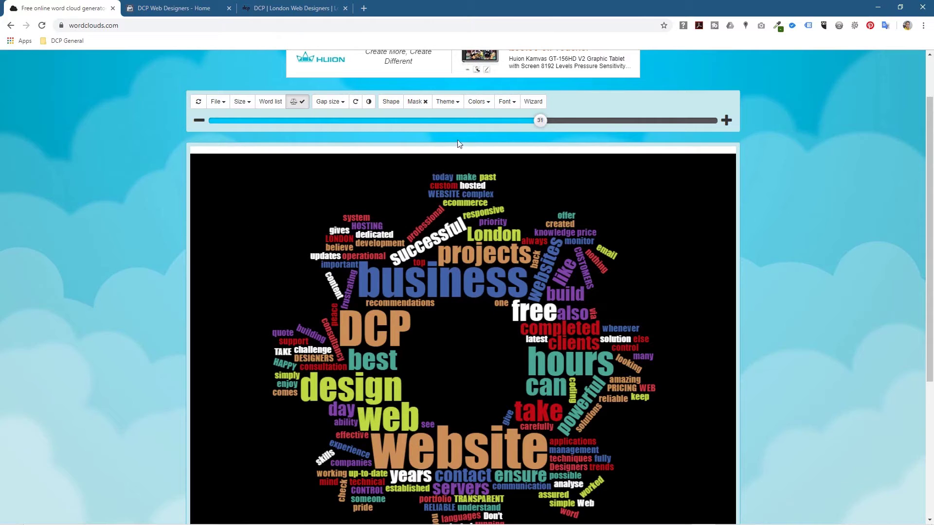
click(446, 101)
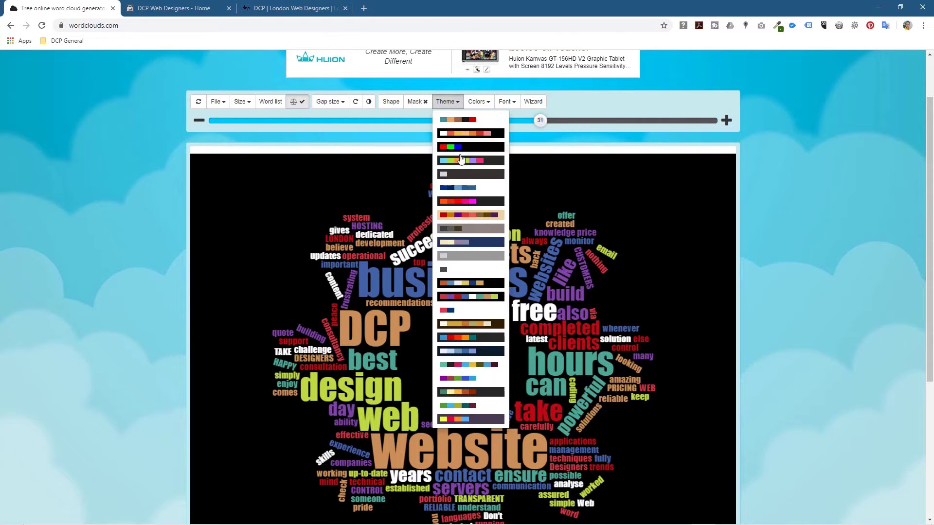
click(461, 187)
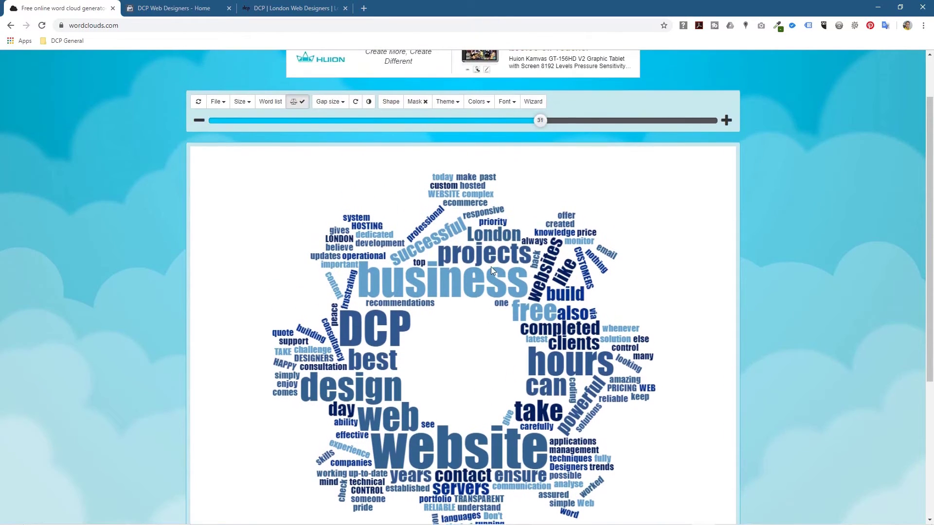
Try the pale blue and purple theme on dark navy, ending with the multicolour theme on a dark grey background
click(445, 102)
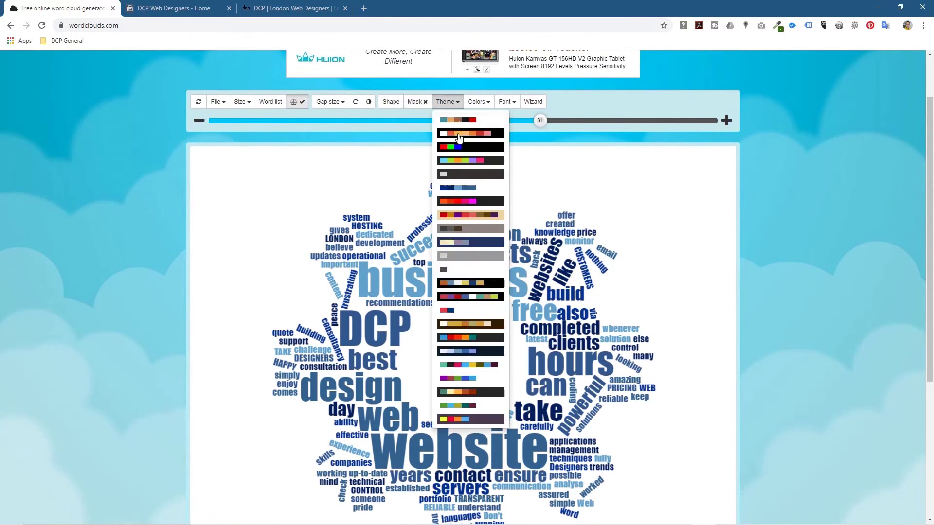
click(461, 350)
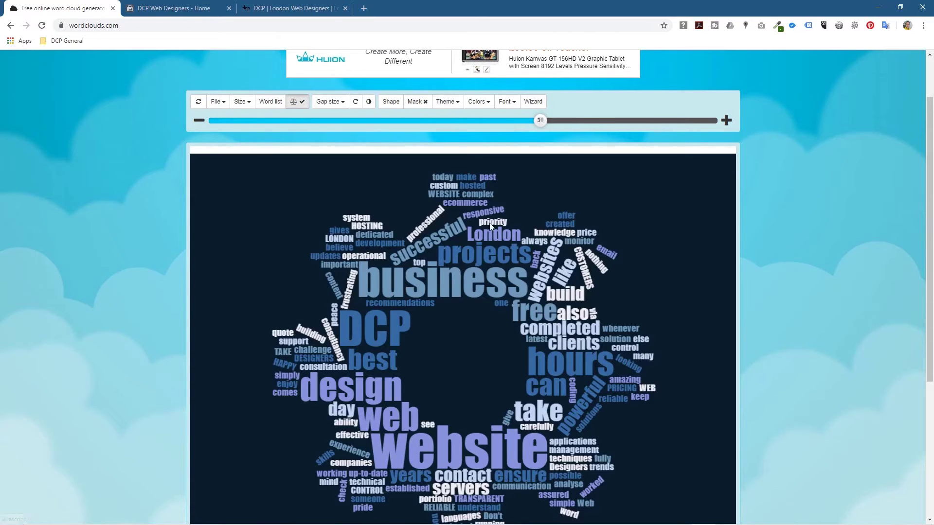
click(452, 104)
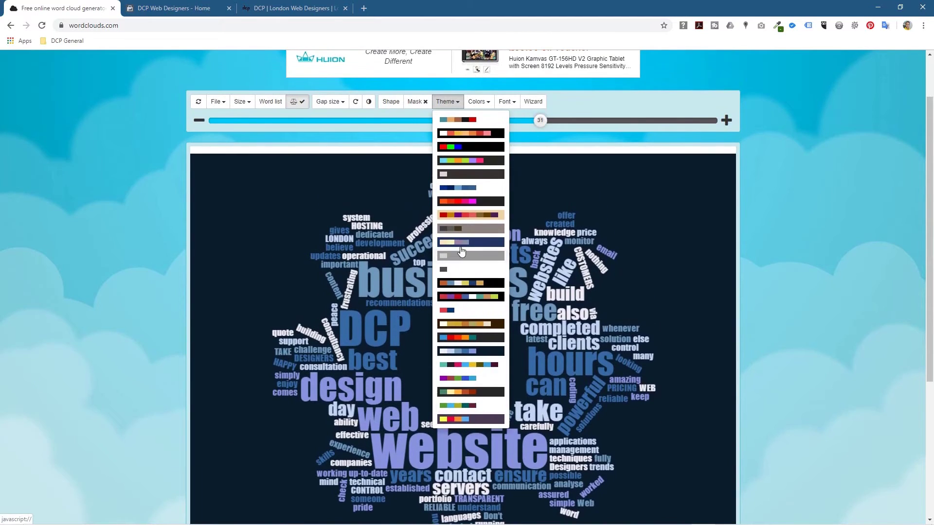
click(469, 199)
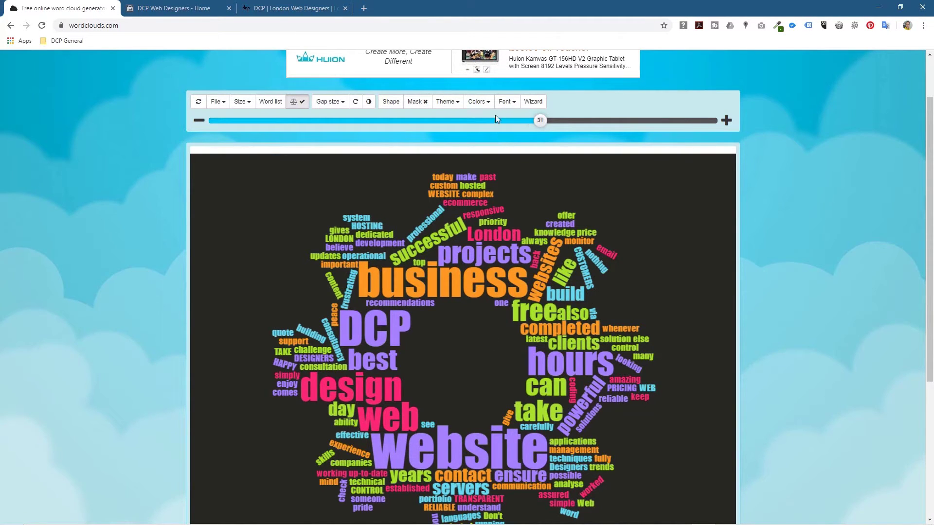
Change the word cloud's background colour to pure black and check the whole cloud
click(478, 101)
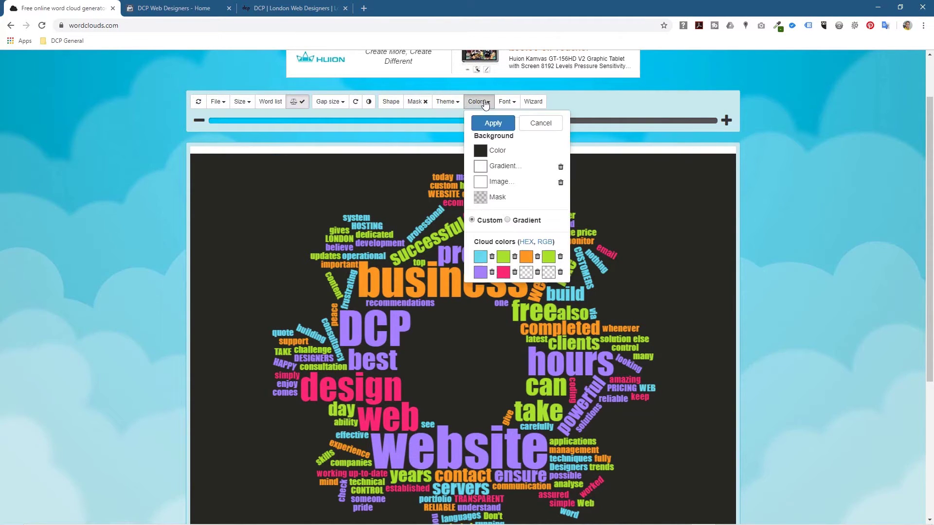
click(481, 151)
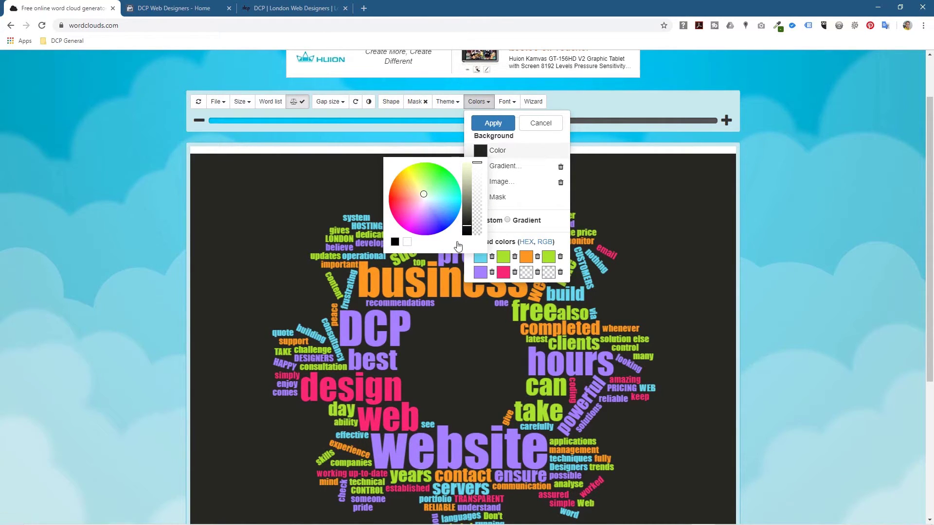
drag(468, 227, 464, 250)
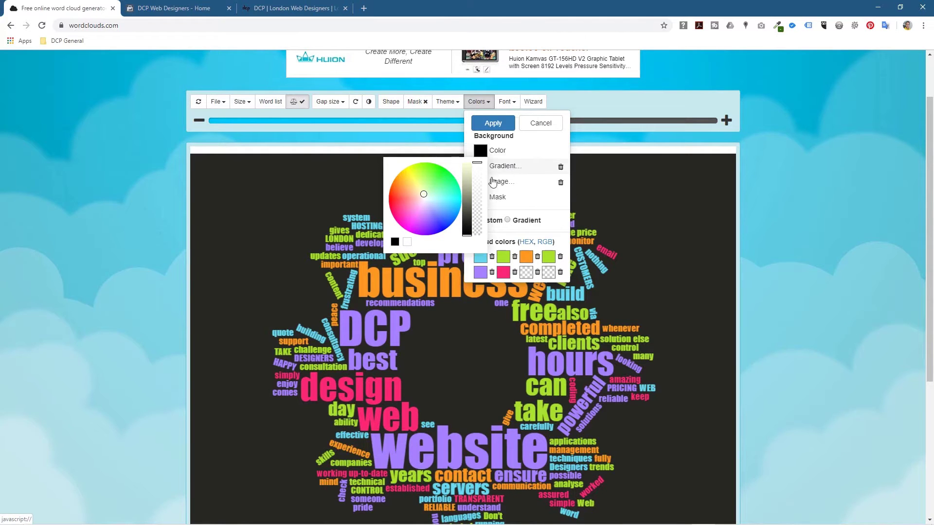
click(504, 124)
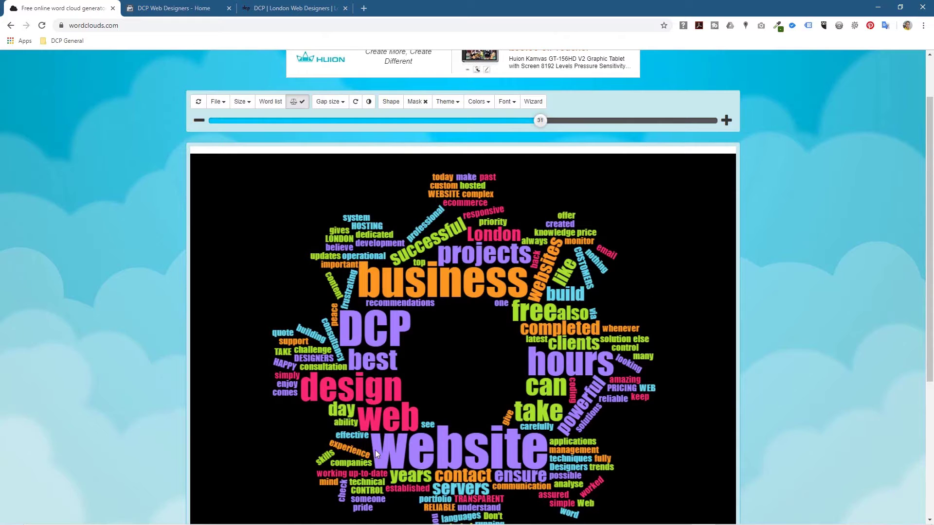
scroll(396, 420, down, 2)
scroll(436, 188, up, 2)
Change the word cloud's shape to the colourful round blue bird, set its size slider to 39 and check the whole cloud
click(388, 101)
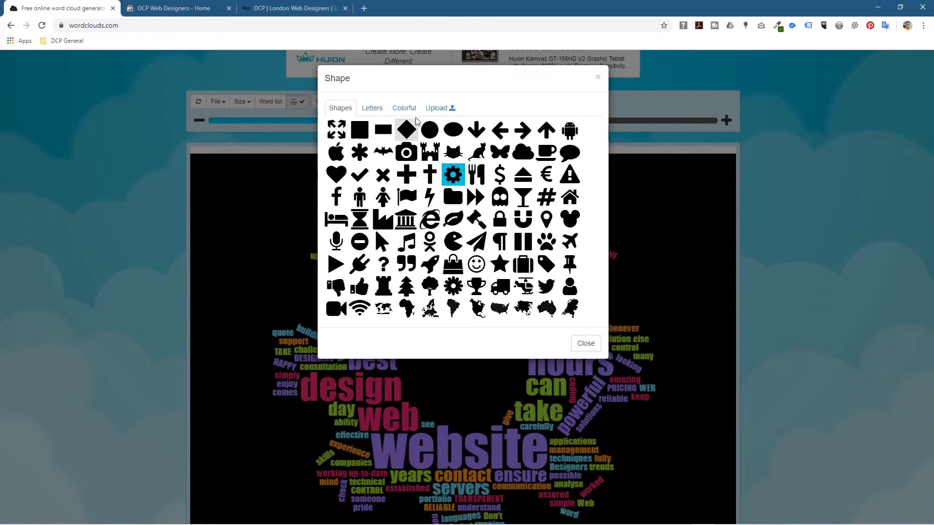
click(404, 108)
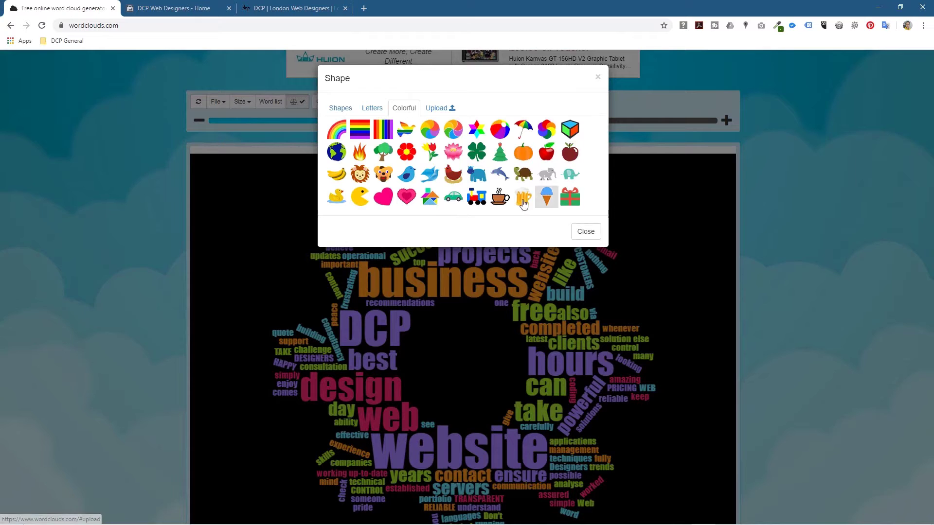
click(410, 172)
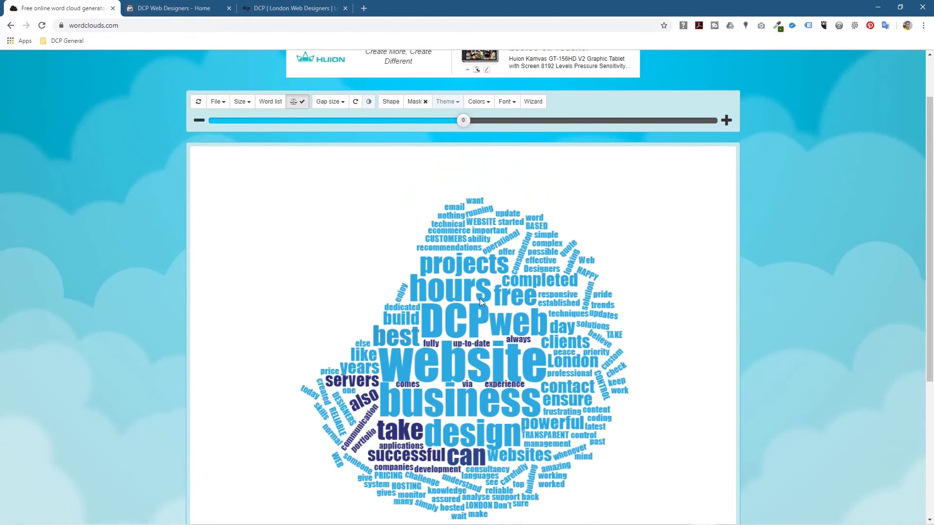
drag(469, 124, 559, 129)
scroll(524, 209, down, 2)
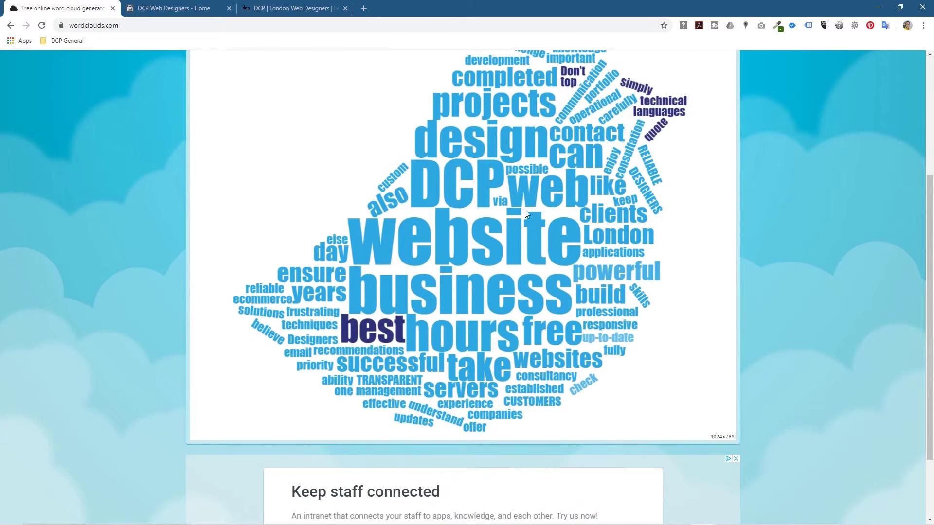
scroll(383, 223, up, 1)
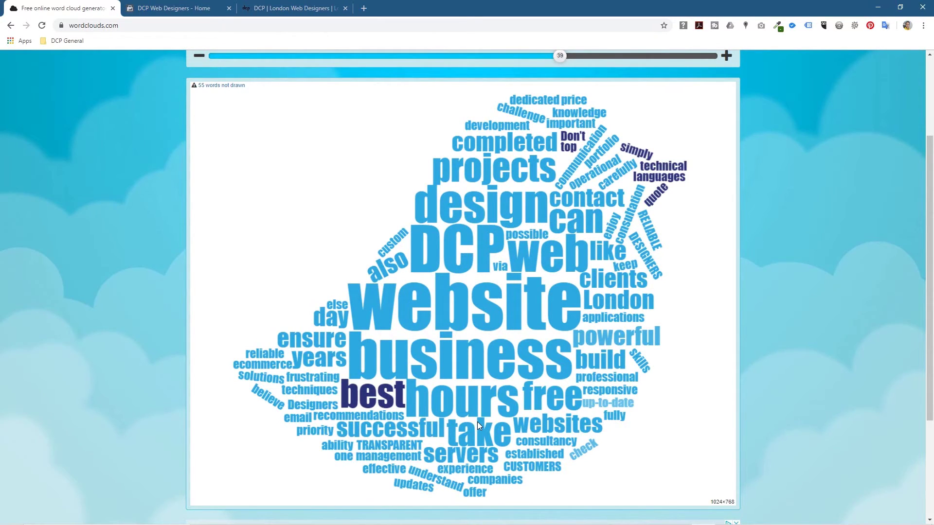
scroll(478, 426, up, 1)
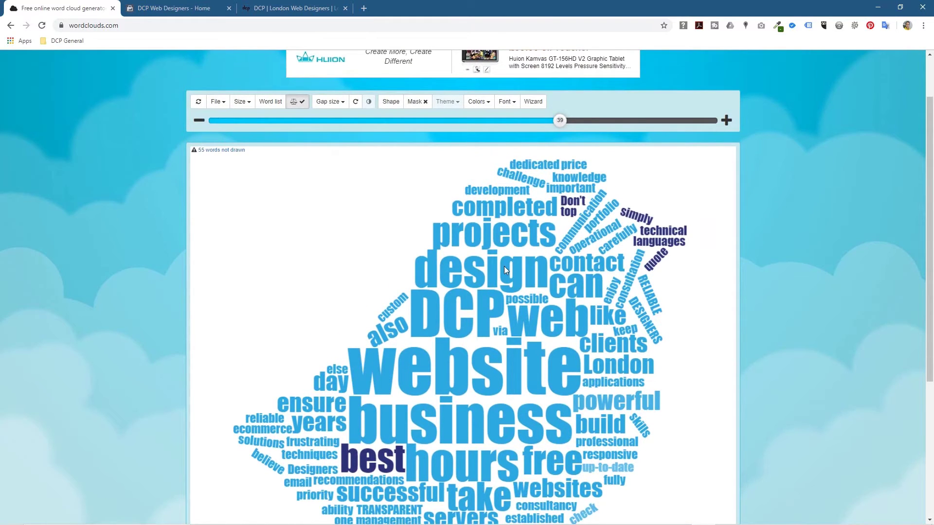
scroll(504, 267, down, 1)
scroll(486, 203, up, 1)
Examine the colourful shapes and the background colour options available for the bird-shaped cloud
click(390, 102)
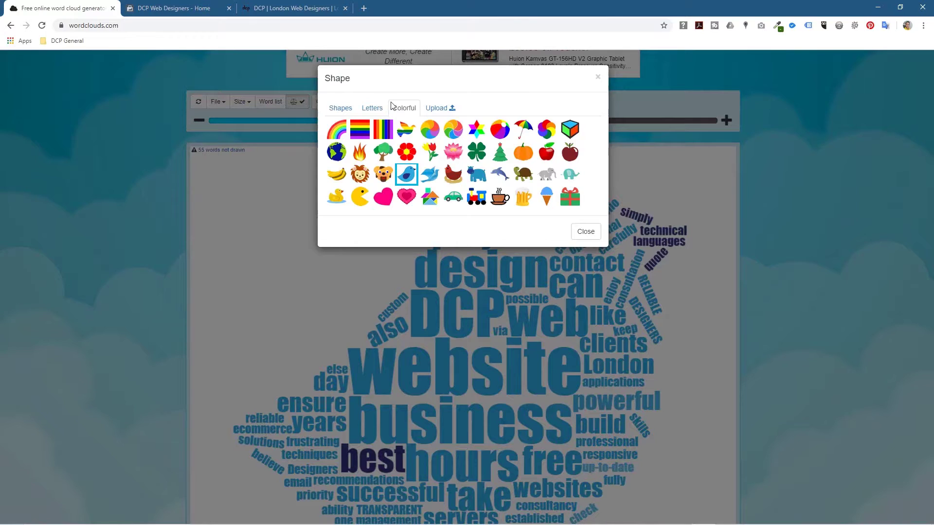
click(602, 80)
click(478, 102)
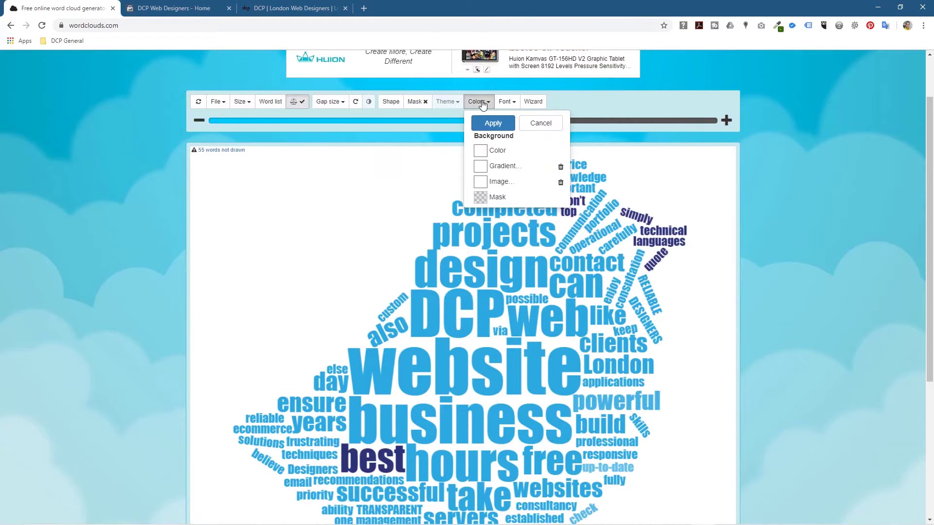
click(439, 127)
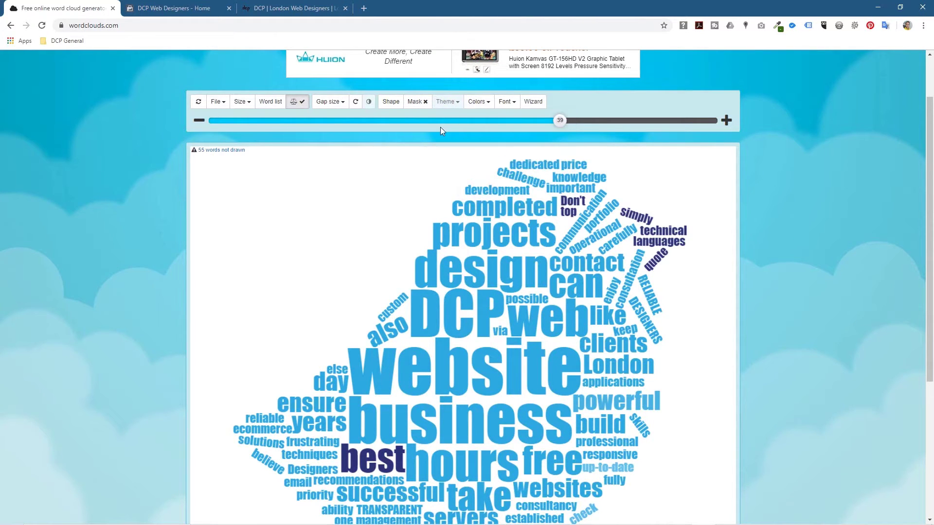
click(473, 104)
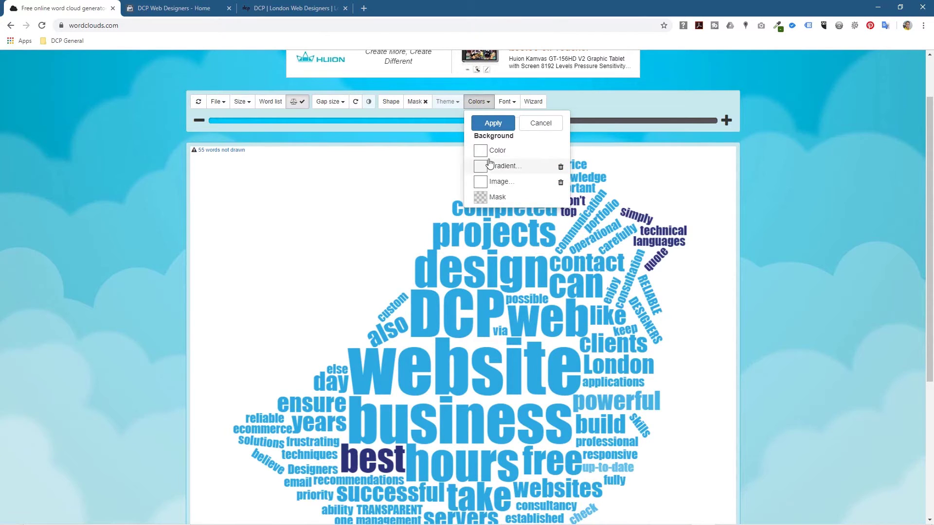
click(408, 213)
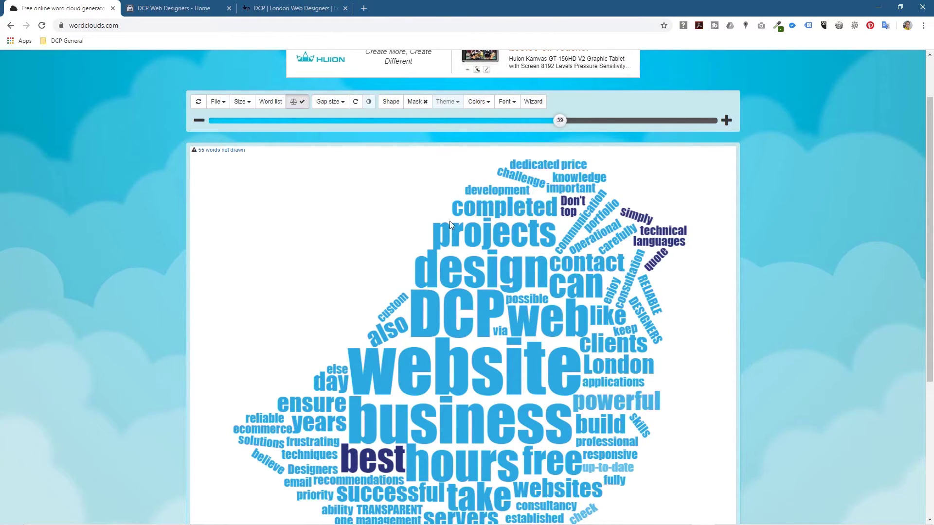
scroll(449, 221, down, 1)
scroll(457, 350, up, 1)
Change the word cloud's shape to the colourful grey elephant, set its size slider to 26 and check the whole cloud
click(392, 102)
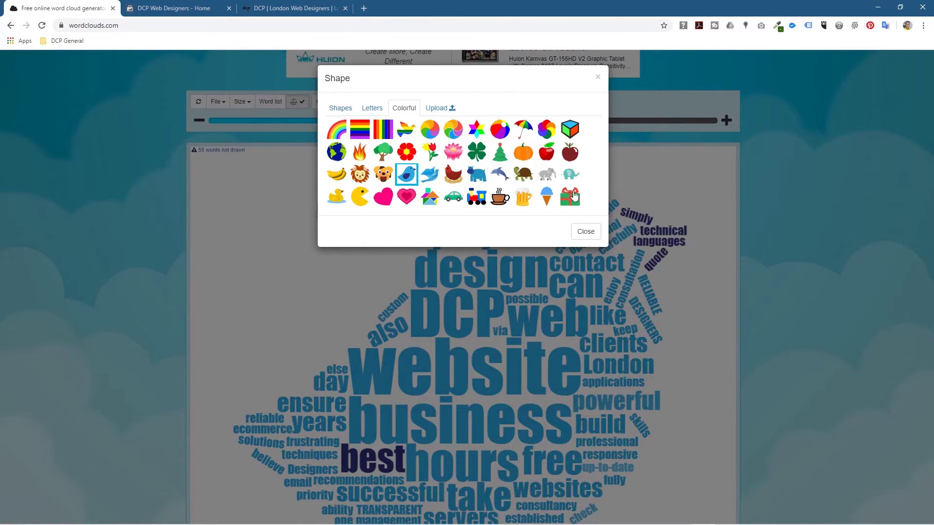
click(546, 175)
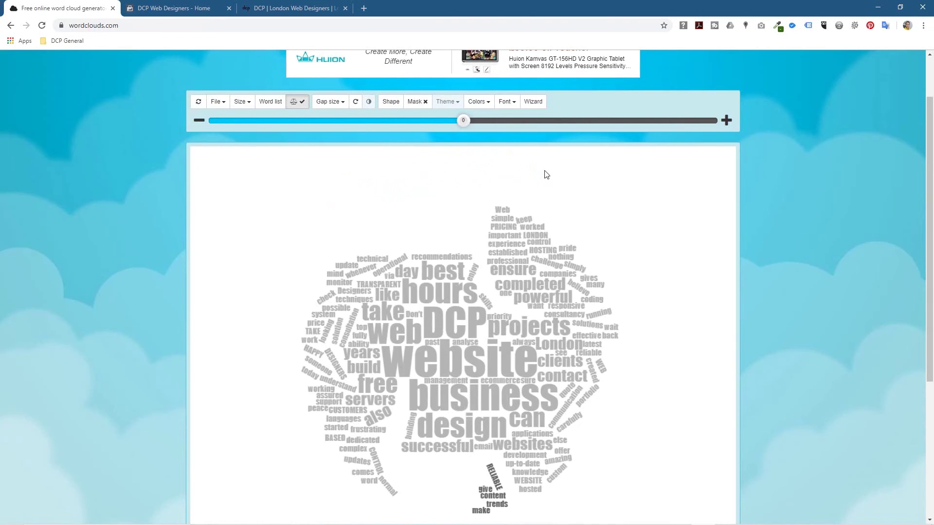
drag(490, 120, 528, 122)
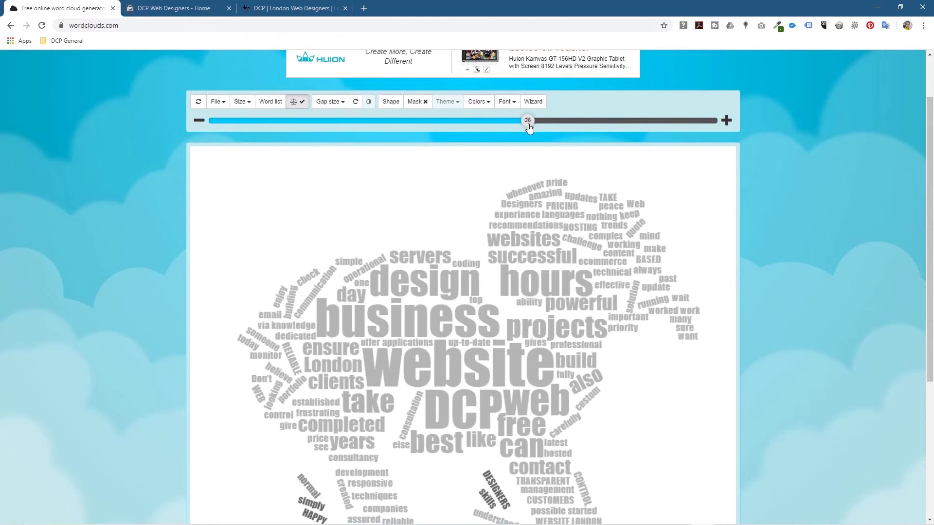
scroll(497, 272, down, 1)
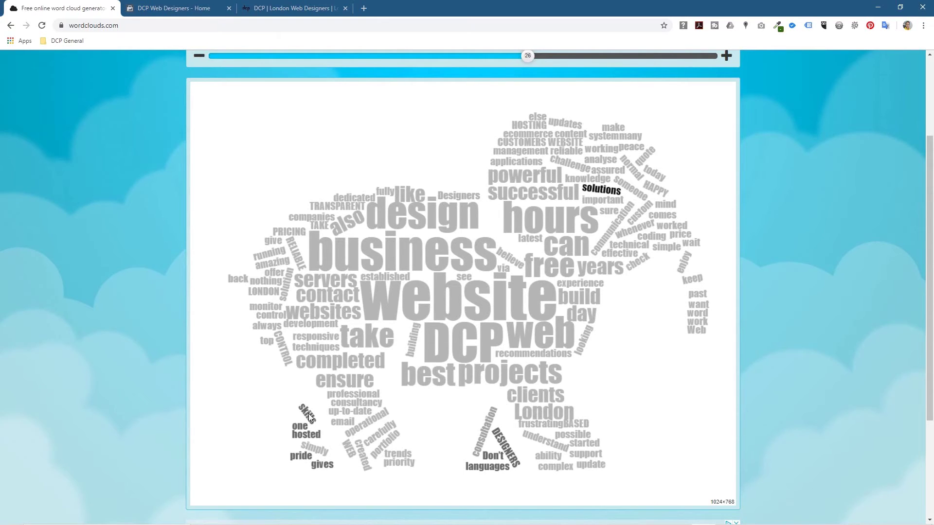
scroll(451, 326, up, 1)
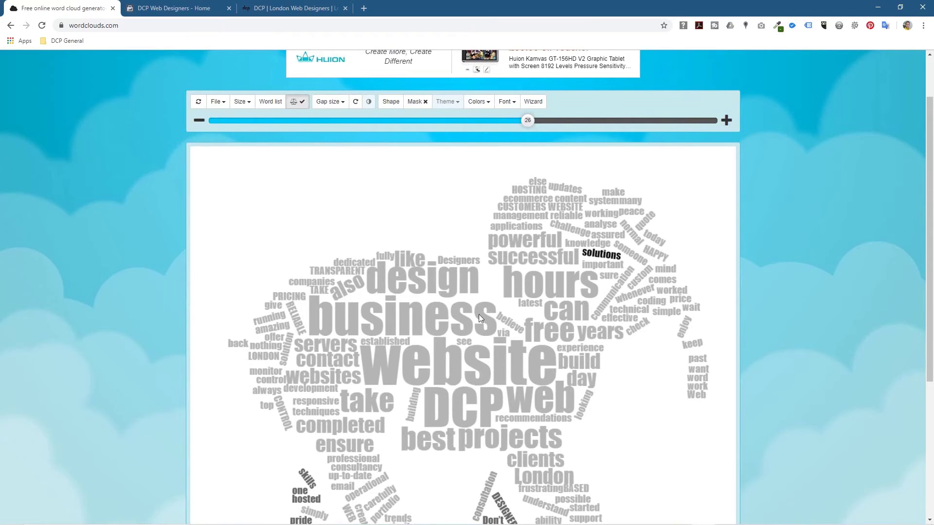
scroll(519, 352, down, 1)
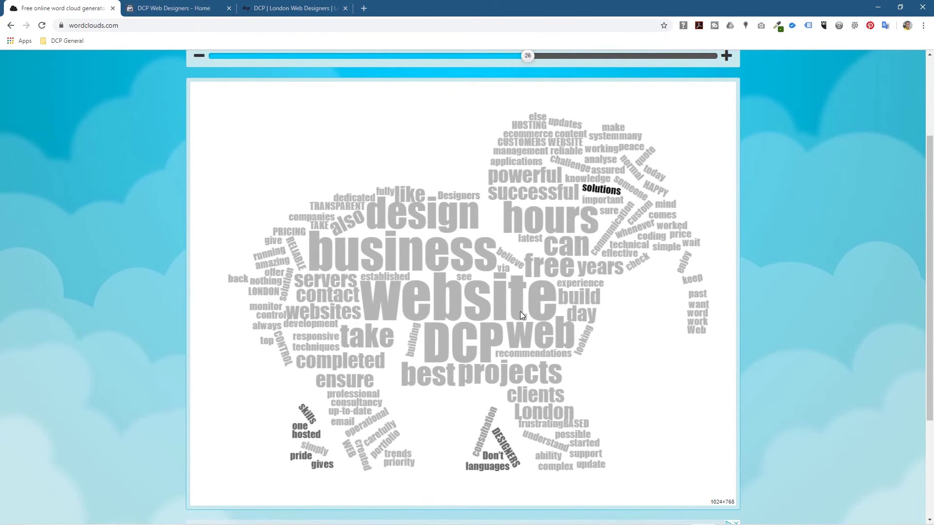
scroll(521, 311, up, 1)
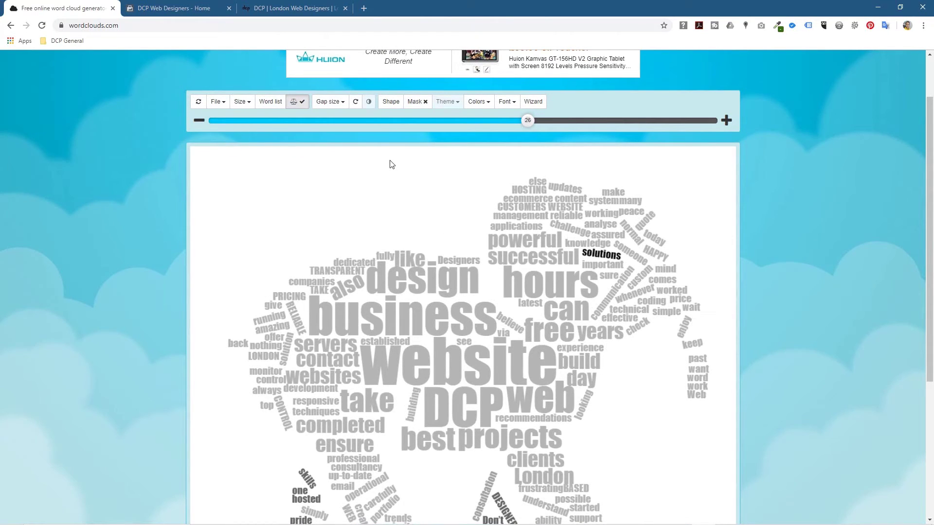
Change the word cloud to the bat shape with the size slider at 35, and apply the multicolour theme on dark grey
click(387, 101)
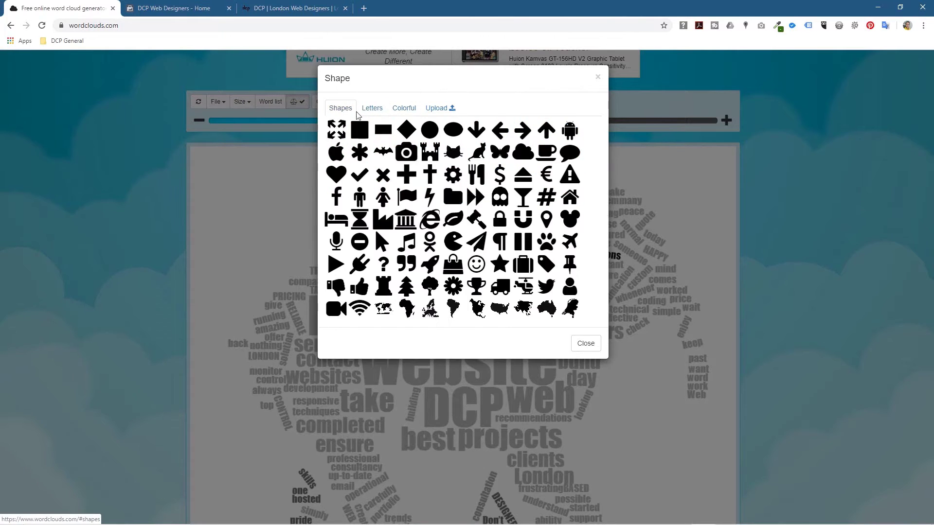
click(405, 153)
drag(472, 127, 536, 133)
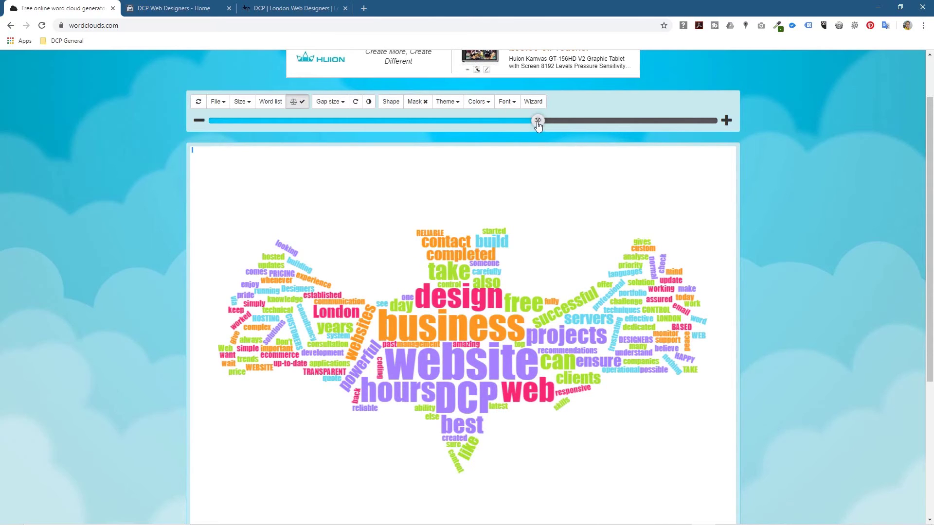
click(550, 120)
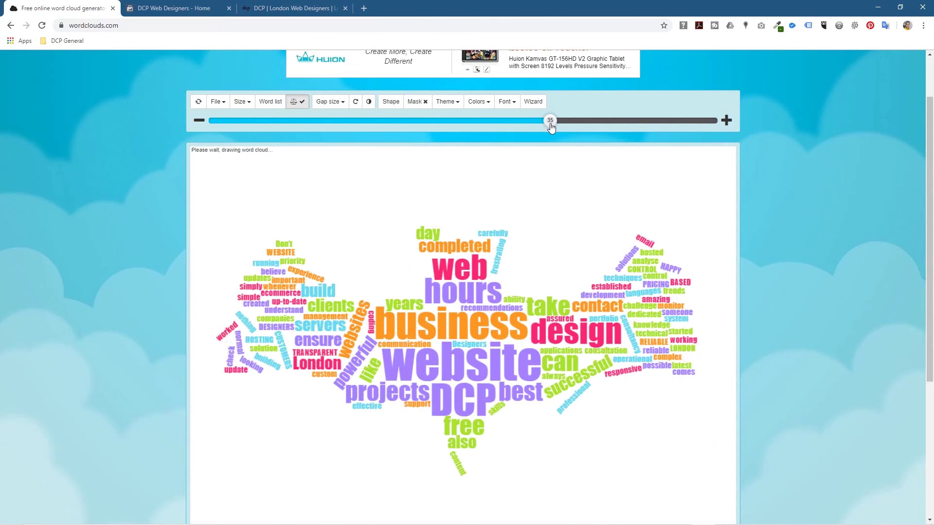
click(447, 102)
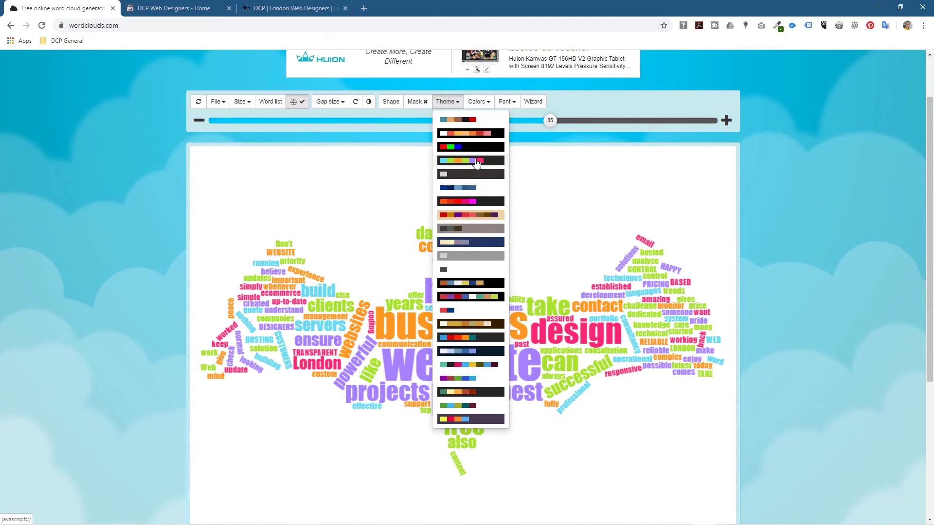
click(476, 161)
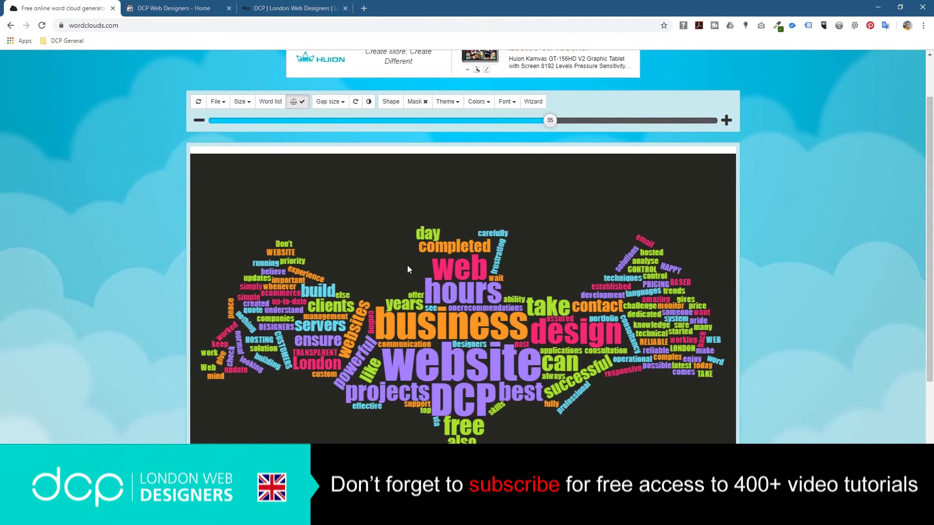
Try the 800x800 image size for the bat cloud, ending with 800x600
click(240, 102)
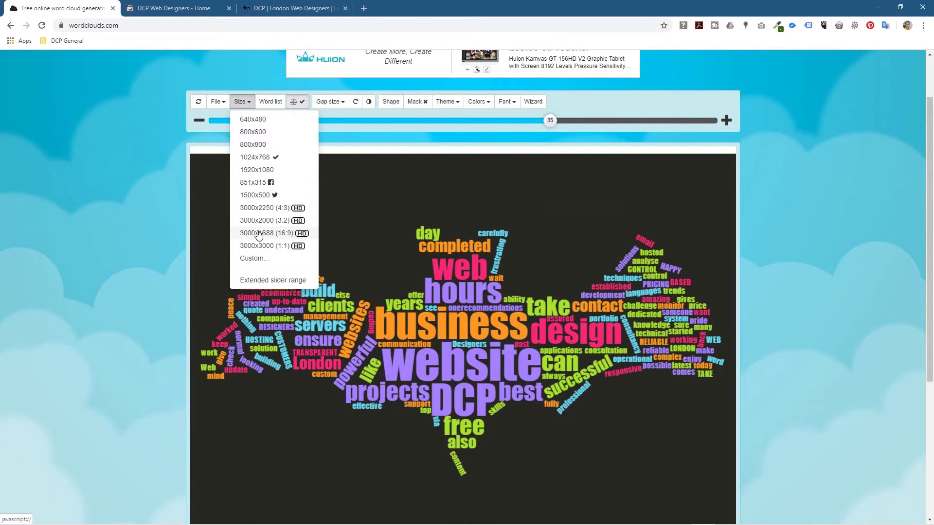
click(255, 146)
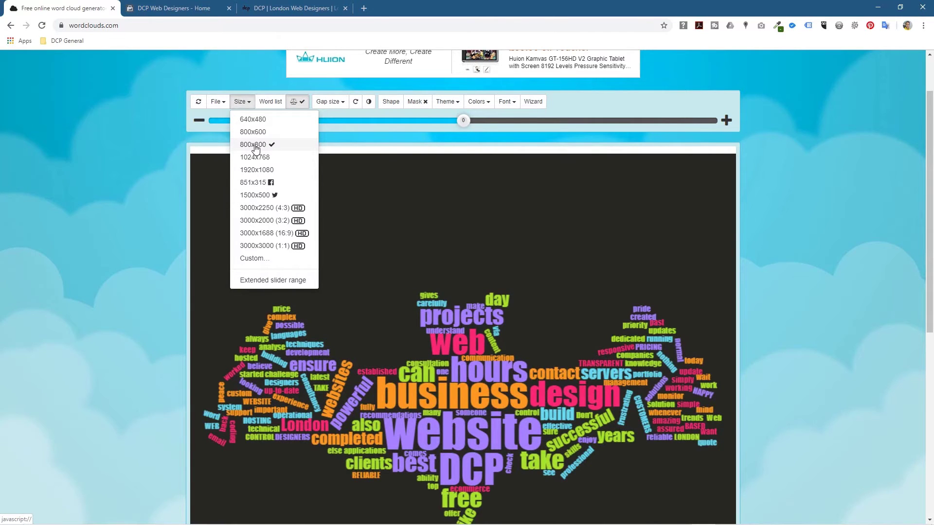
scroll(255, 146, down, 4)
scroll(342, 258, up, 3)
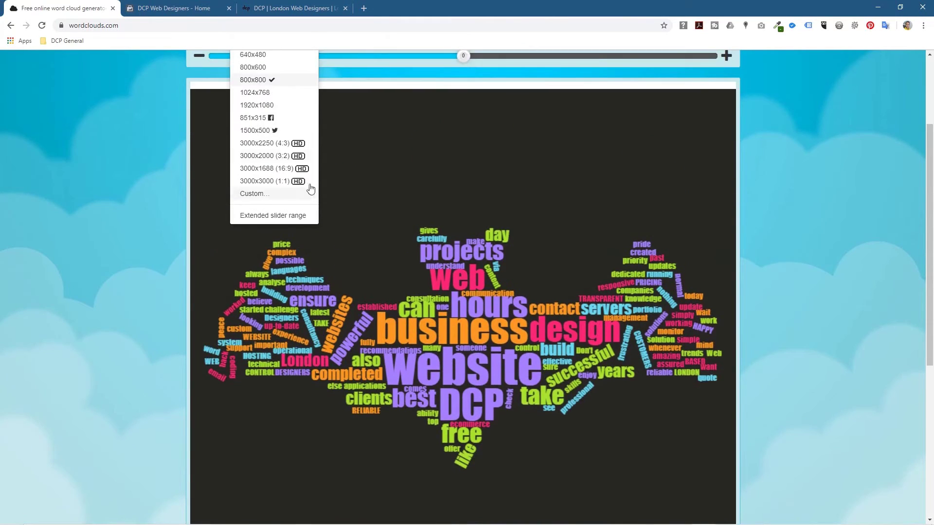
click(253, 67)
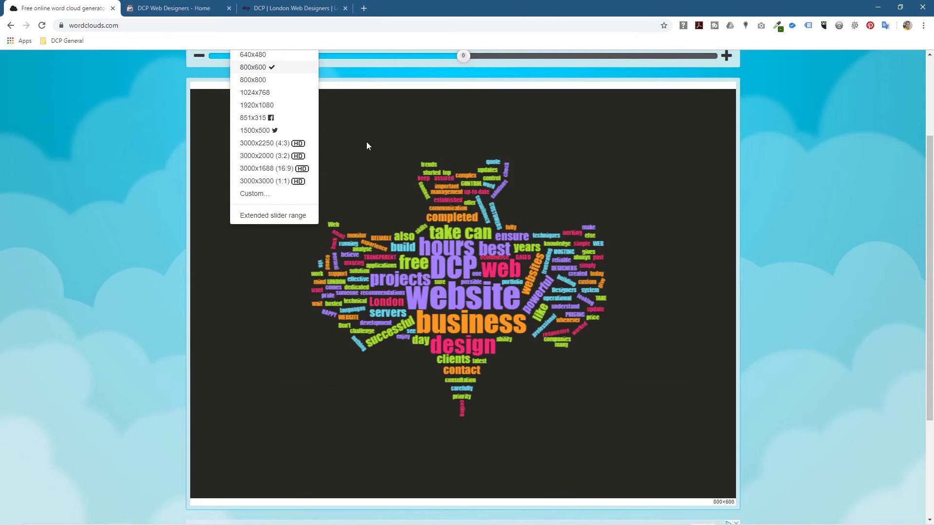
Enlarge the bat-shaped word cloud by setting its size slider to 37
click(774, 216)
scroll(766, 219, up, 3)
drag(465, 196, 537, 196)
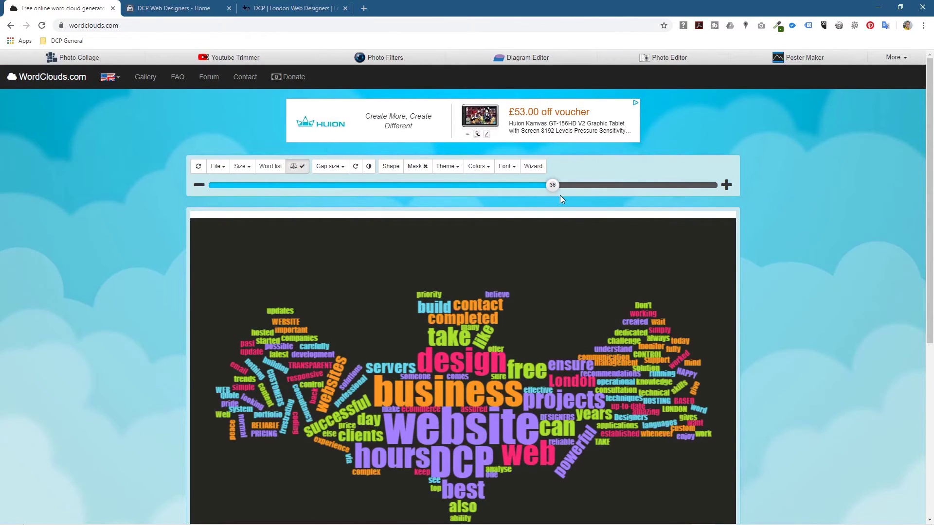
click(555, 189)
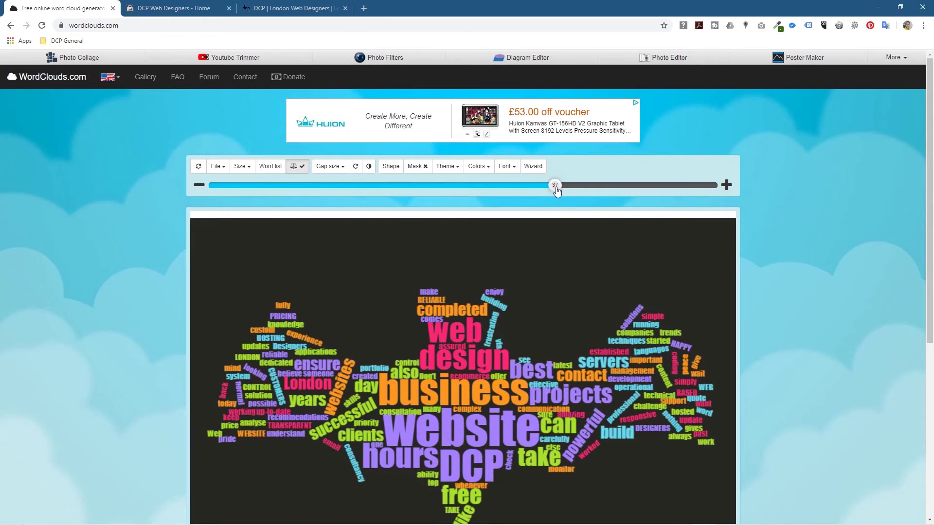
Save the bat word cloud as a PNG image named wordcloud-dcp-01
scroll(433, 293, down, 1)
click(220, 102)
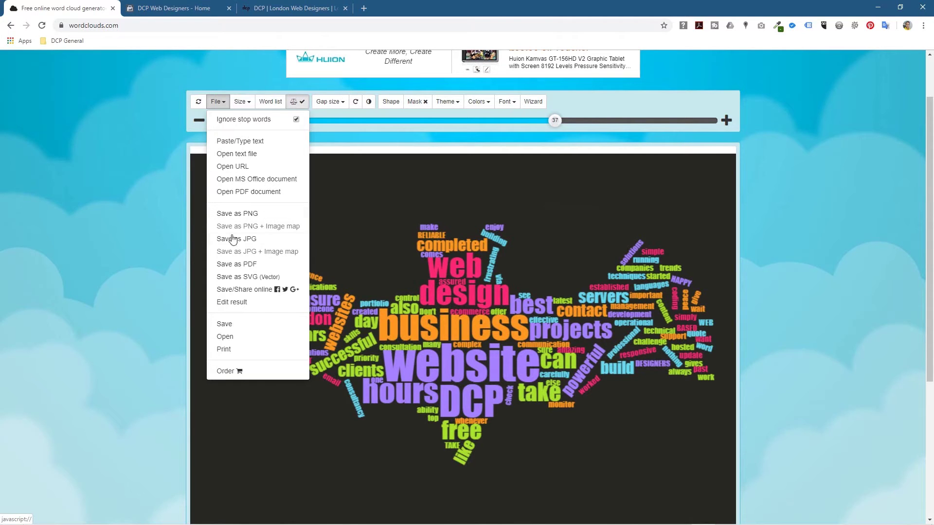
click(237, 214)
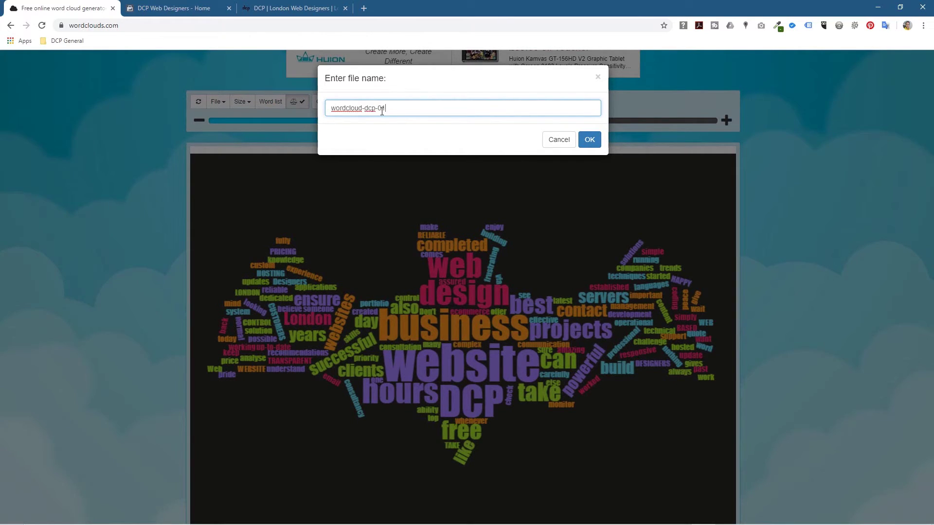
click(589, 140)
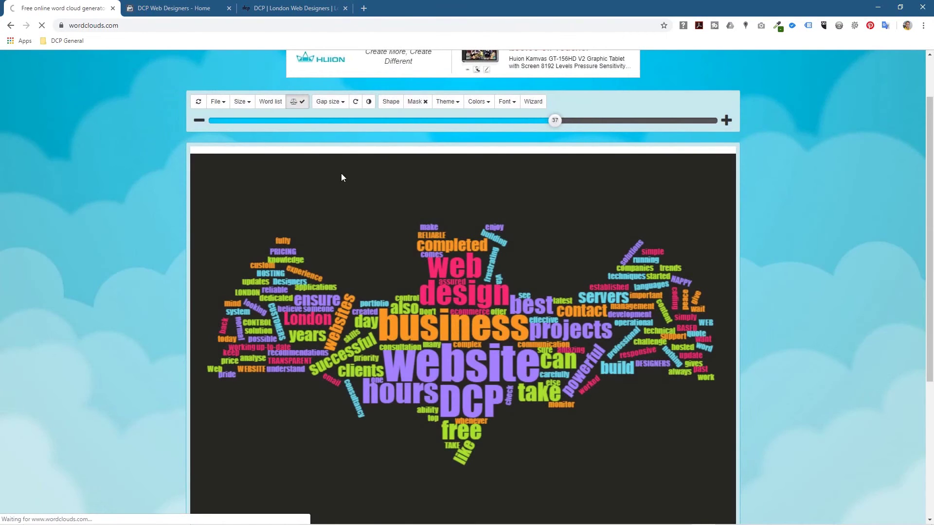
Change the word cloud to the airplane shape with the size slider at 31 and check the whole cloud
click(395, 104)
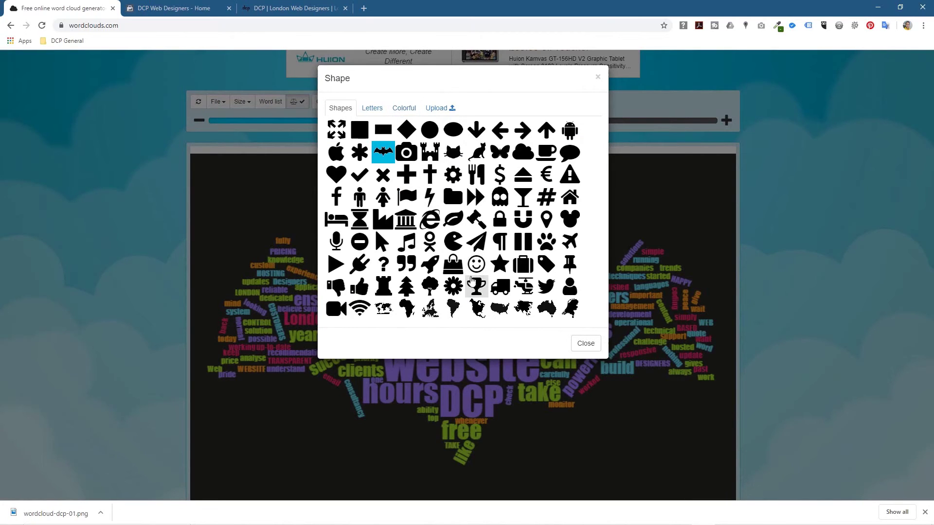
click(573, 239)
drag(463, 121, 503, 129)
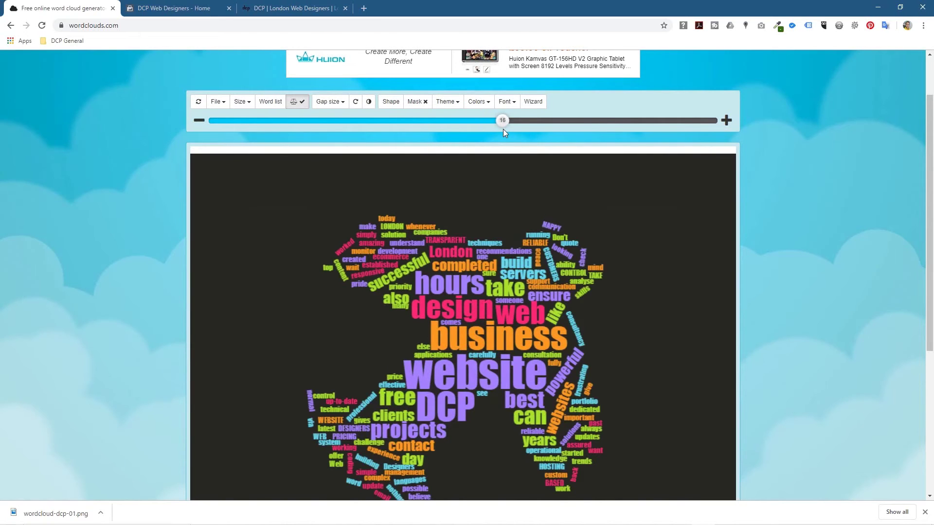
click(540, 121)
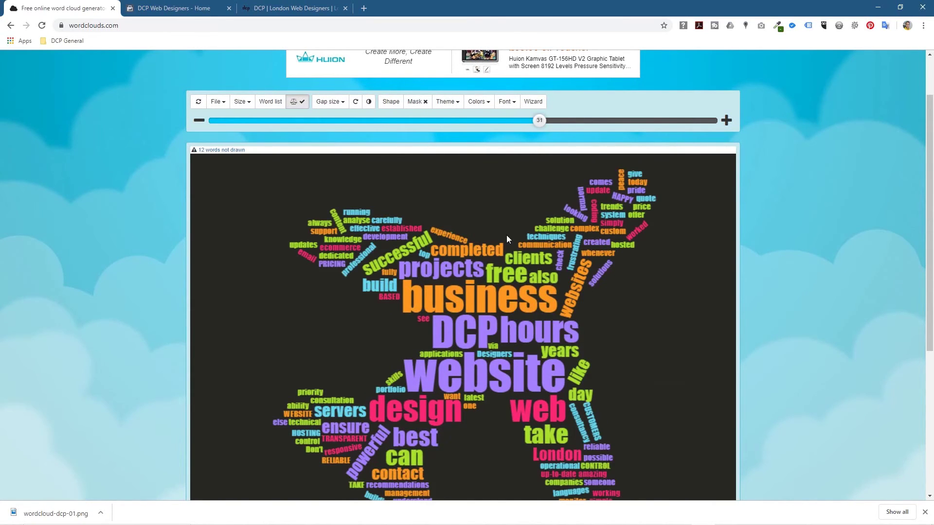
scroll(506, 235, down, 3)
scroll(485, 257, up, 1)
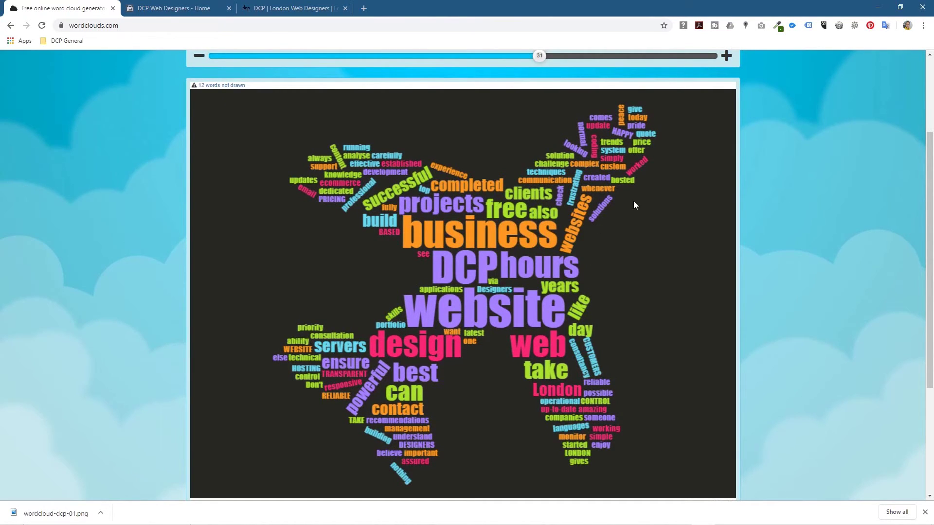
scroll(421, 199, up, 1)
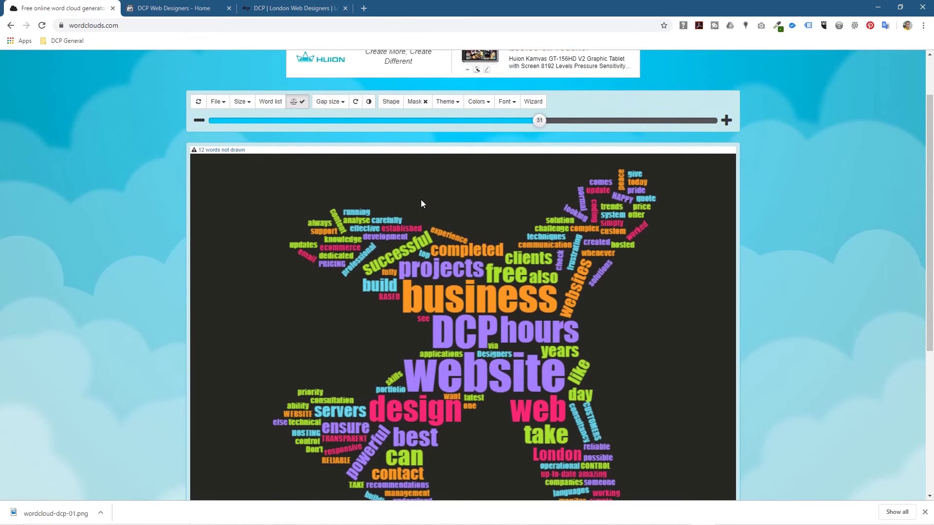
scroll(421, 199, down, 1)
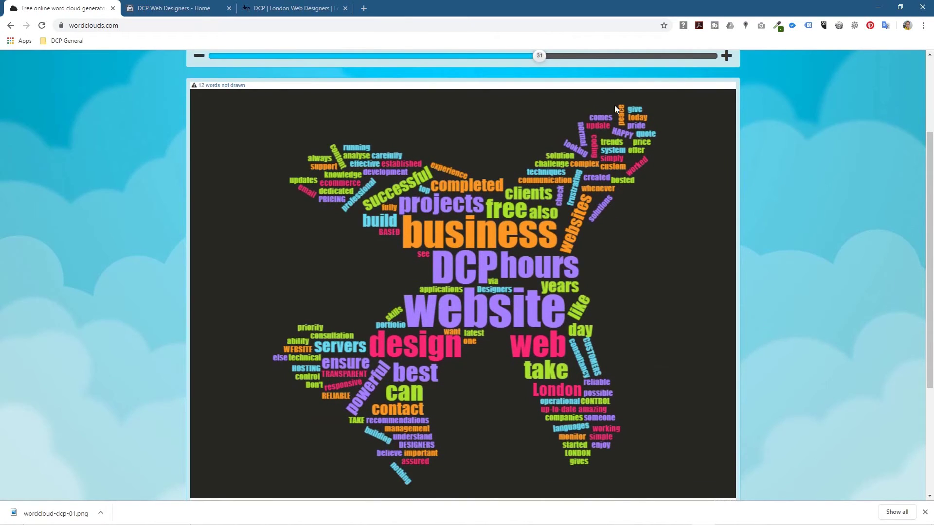
scroll(408, 251, up, 1)
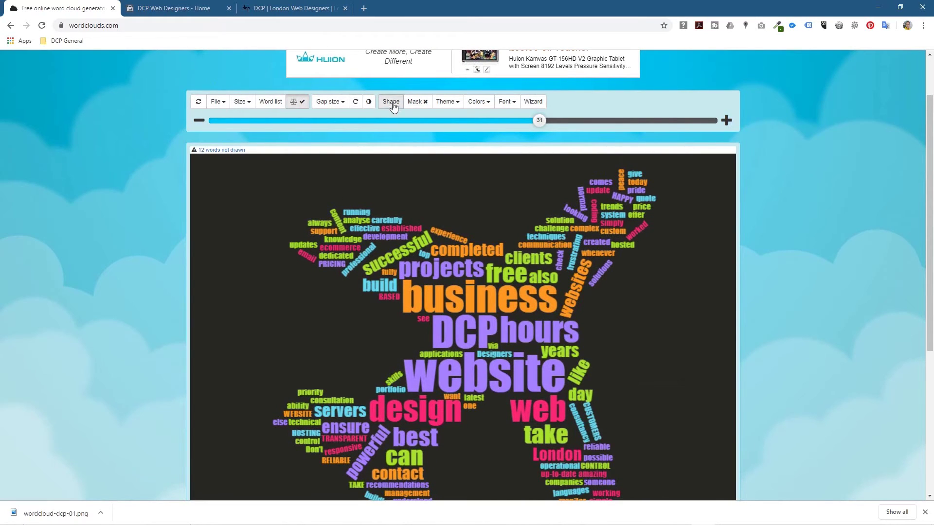
Try the multicolour theme on a black background for the airplane cloud
click(216, 101)
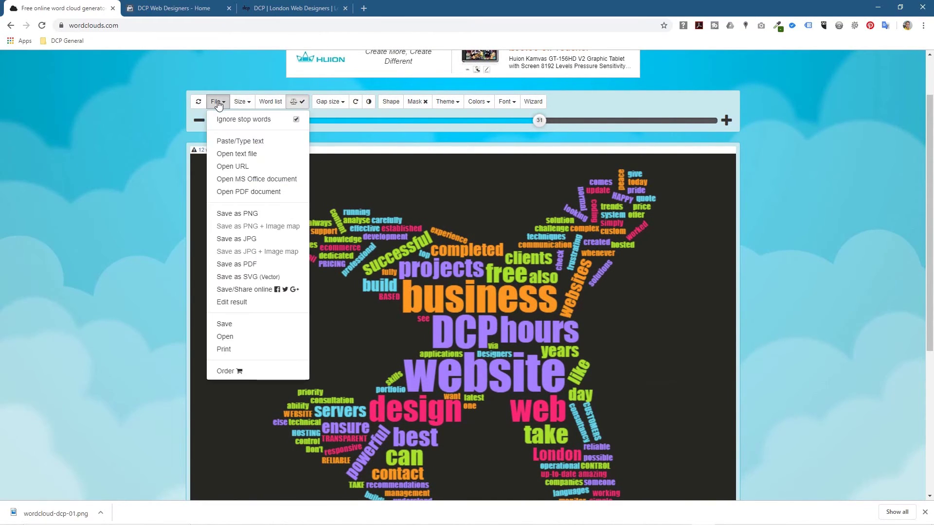
click(447, 103)
click(468, 297)
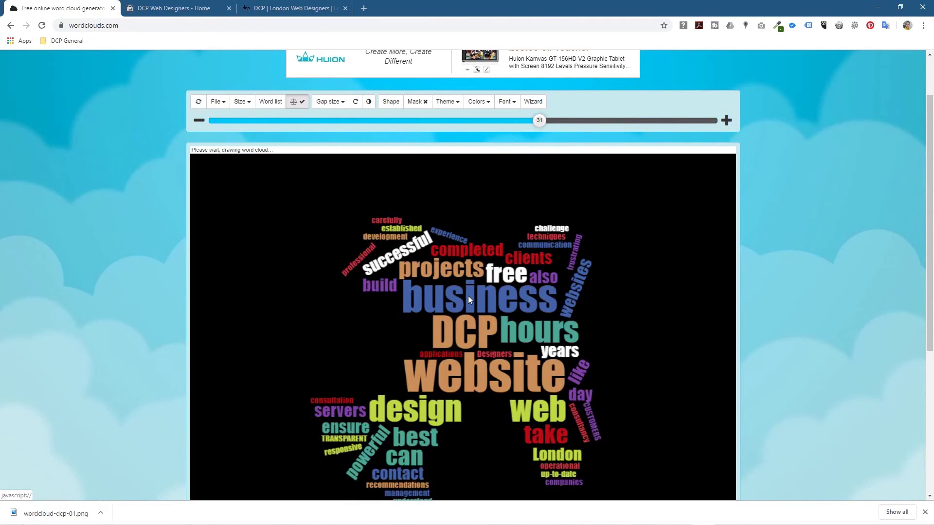
Apply the multicolour theme with a white background to the airplane cloud and check the whole shape
click(437, 103)
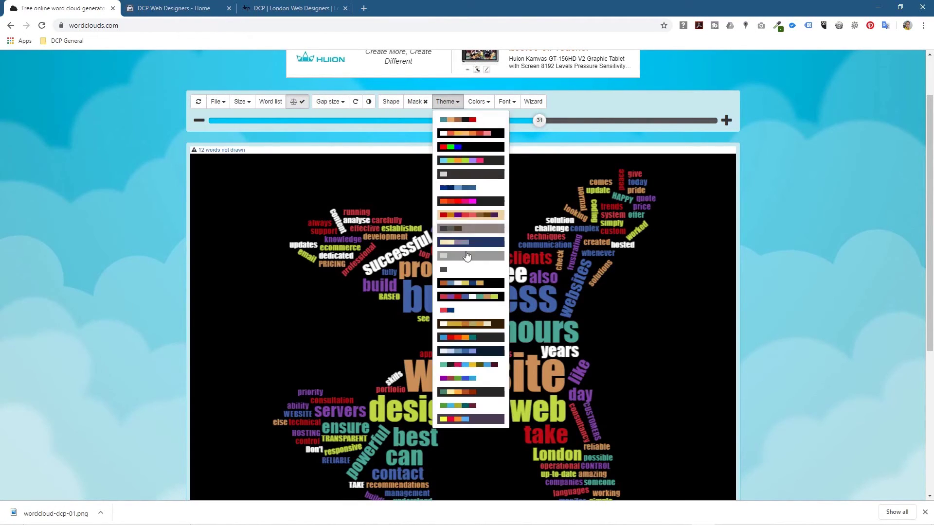
click(457, 362)
scroll(458, 361, down, 2)
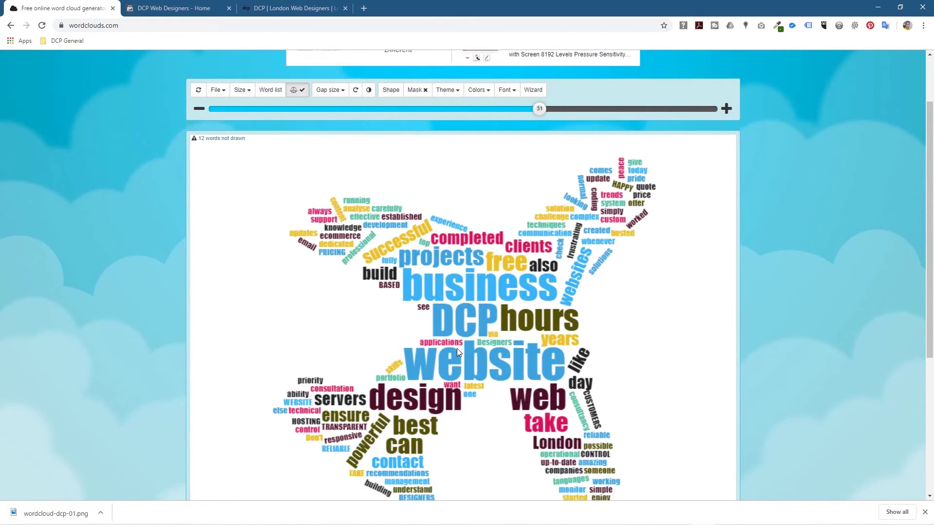
scroll(453, 198, up, 1)
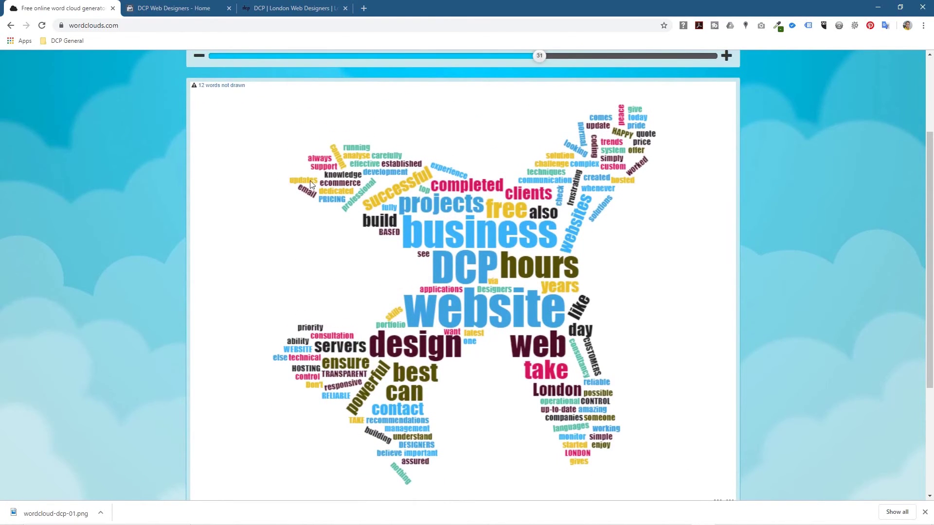
Save the airplane word cloud as a PNG image named wordcloud-dcp-02
scroll(271, 156, up, 3)
click(216, 169)
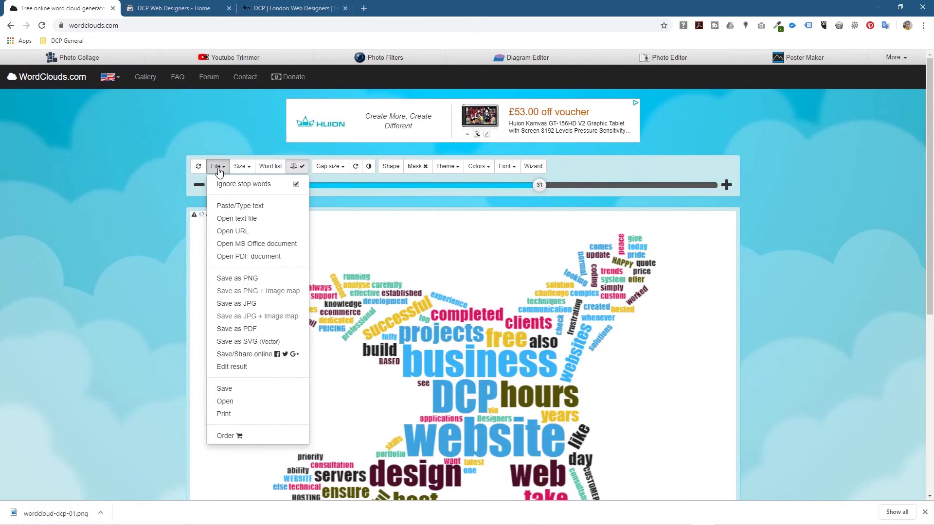
click(242, 278)
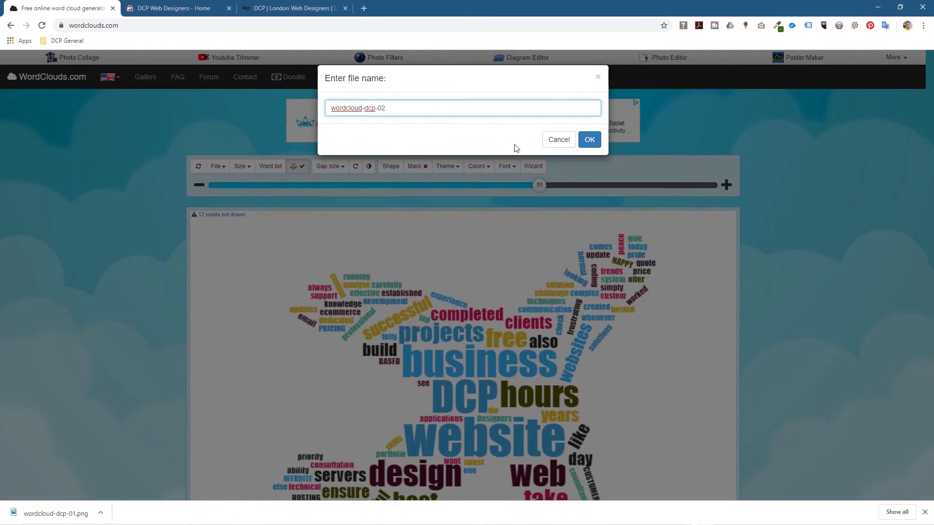
click(589, 140)
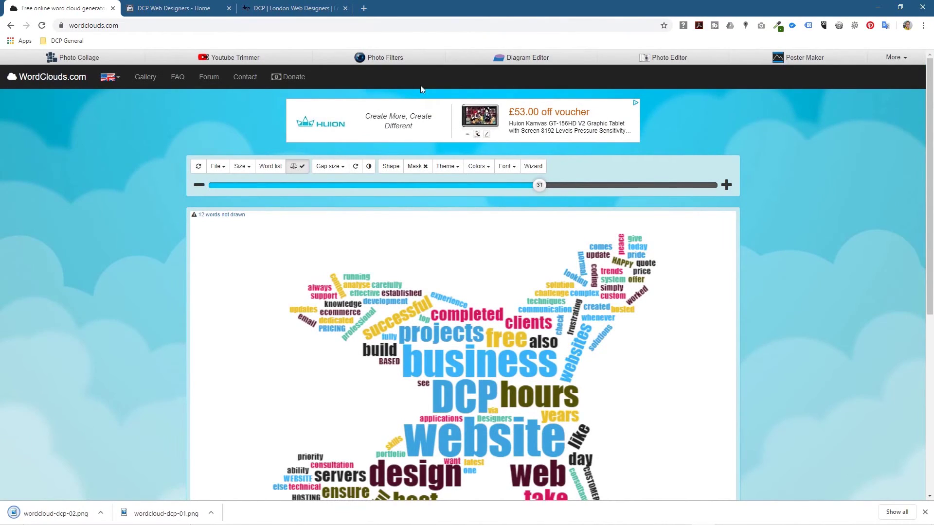
Snap the browser beside the desktop, open the Word Clouds folder and put the downloaded wordcloud-dcp-01.png and wordcloud-dcp-02.png into it
key(super+Left)
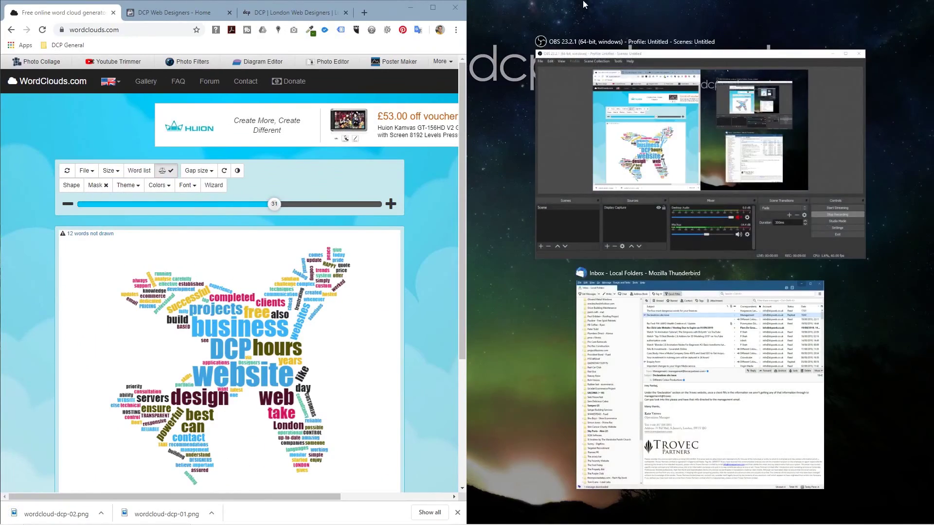
click(585, 5)
double_click(905, 19)
drag(557, 102, 556, 61)
drag(161, 514, 608, 219)
drag(56, 515, 587, 287)
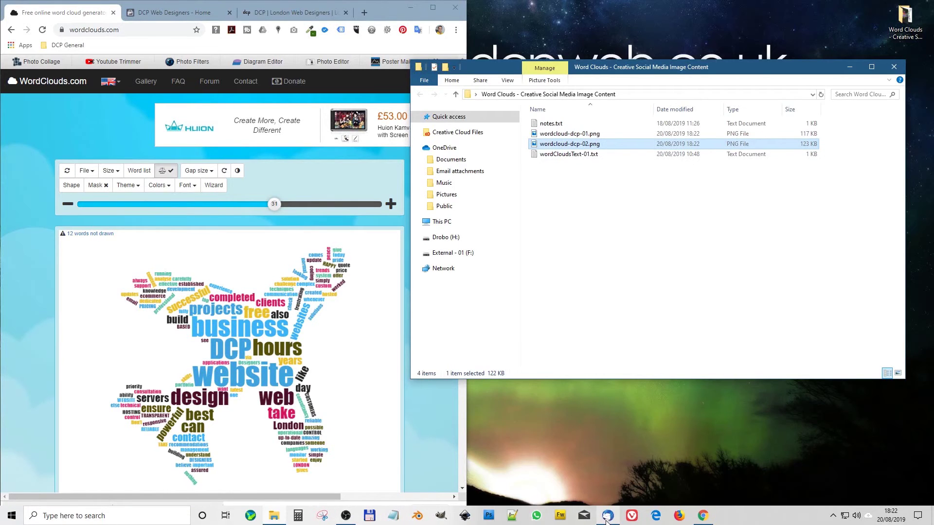
right_click(618, 514)
click(633, 413)
click(617, 292)
View wordcloud-dcp-02.png and wordcloud-dcp-01.png in the photo viewer, closing each image after checking it
double_click(593, 144)
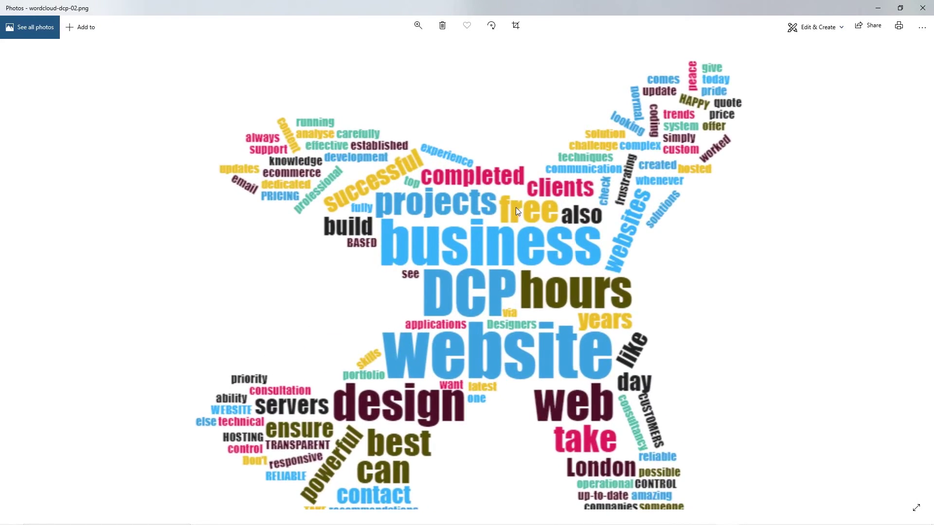
click(923, 8)
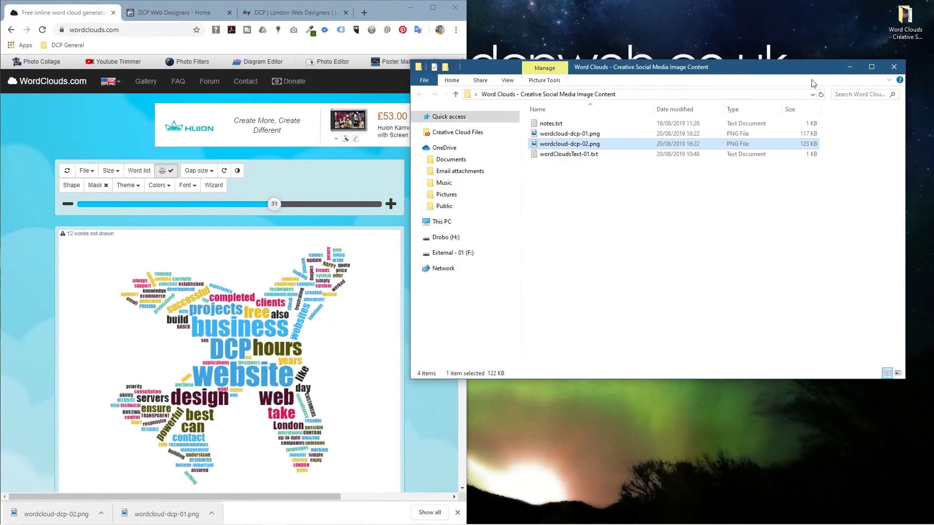
click(553, 135)
double_click(552, 138)
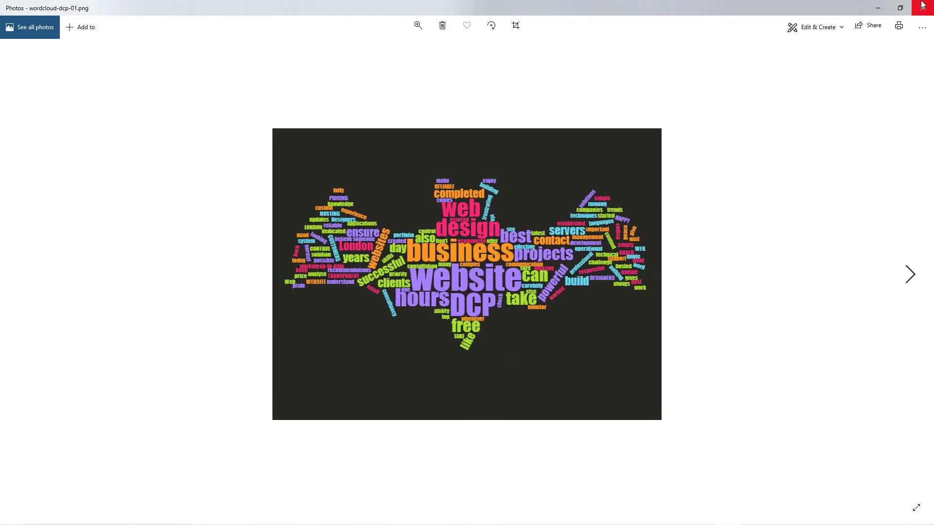
click(923, 8)
Move the Word Clouds folder window aside, select wordcloud-dcp-02.png and maximise the browser window
drag(572, 68, 680, 73)
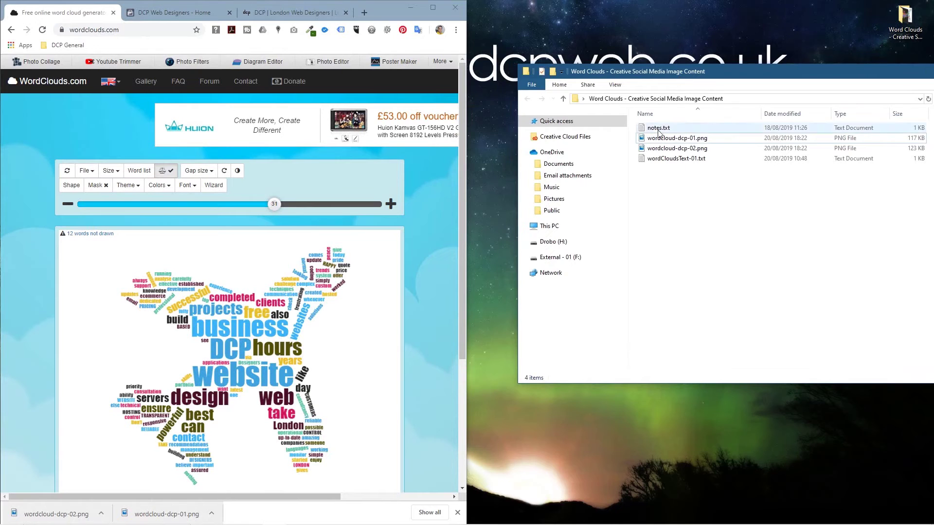
click(676, 148)
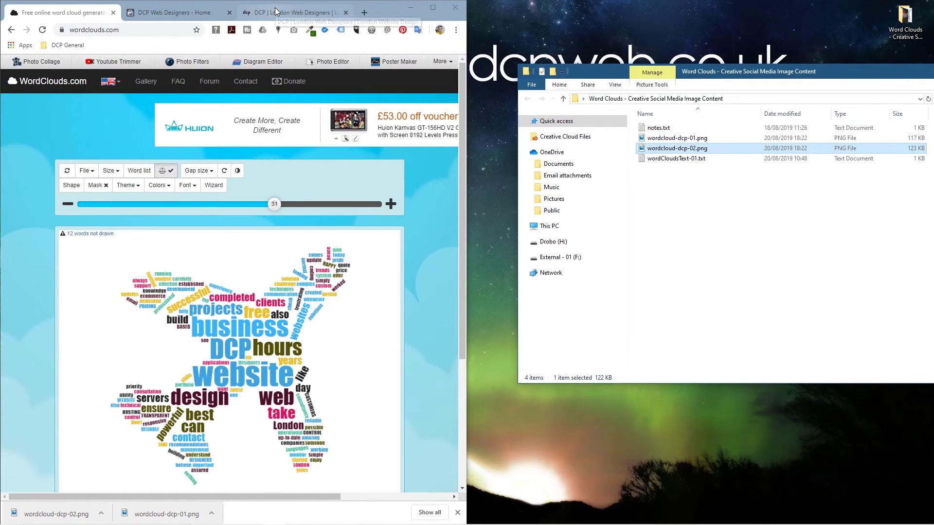
click(432, 7)
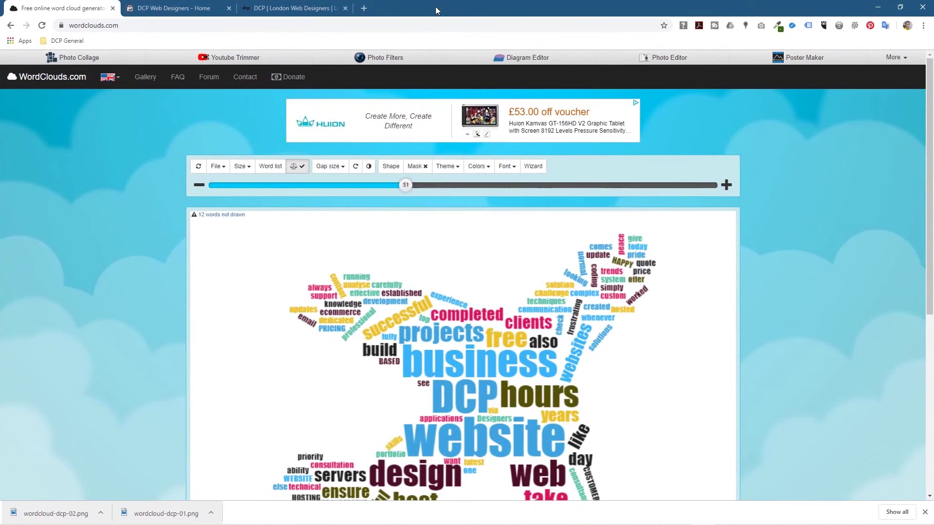
On the DCP Web Designers Facebook page, start a new post reading "Need a website for your business?"
click(192, 7)
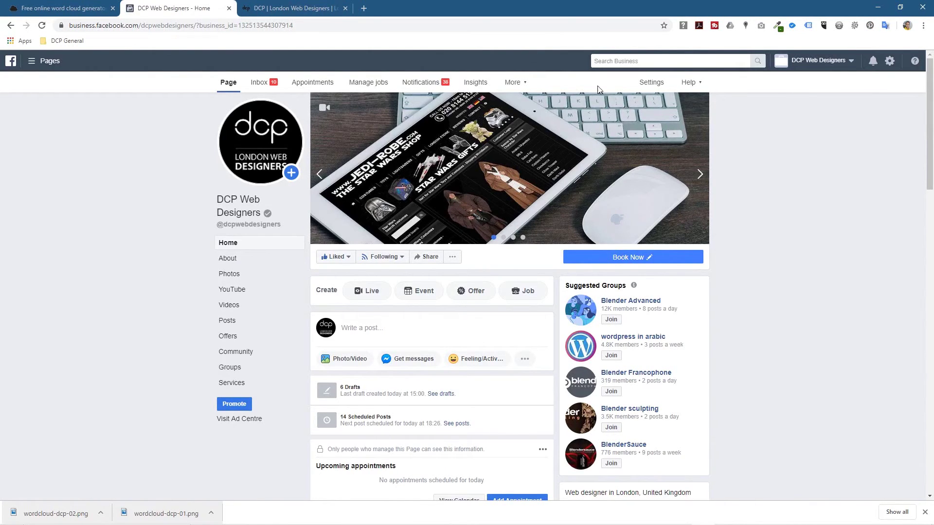
click(375, 327)
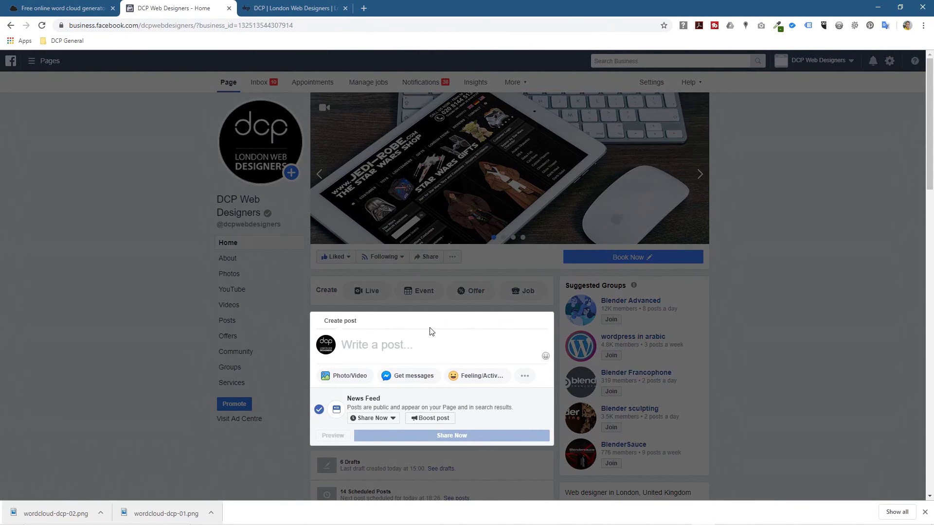
text(Nedd)
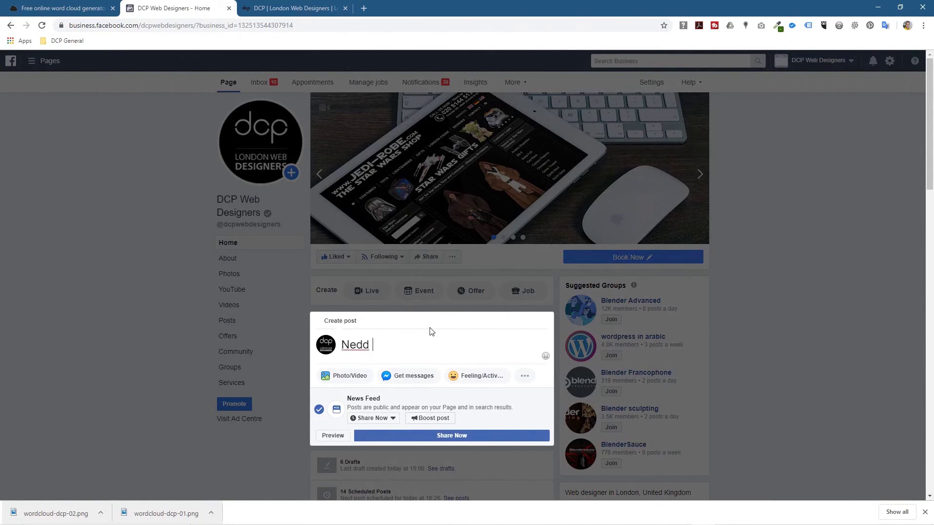
key(BackSpace)
key(BackSpace)
text(e)
text(d a website for your budine)
key(BackSpace)
key(BackSpace)
key(BackSpace)
key(BackSpace)
text(siness w)
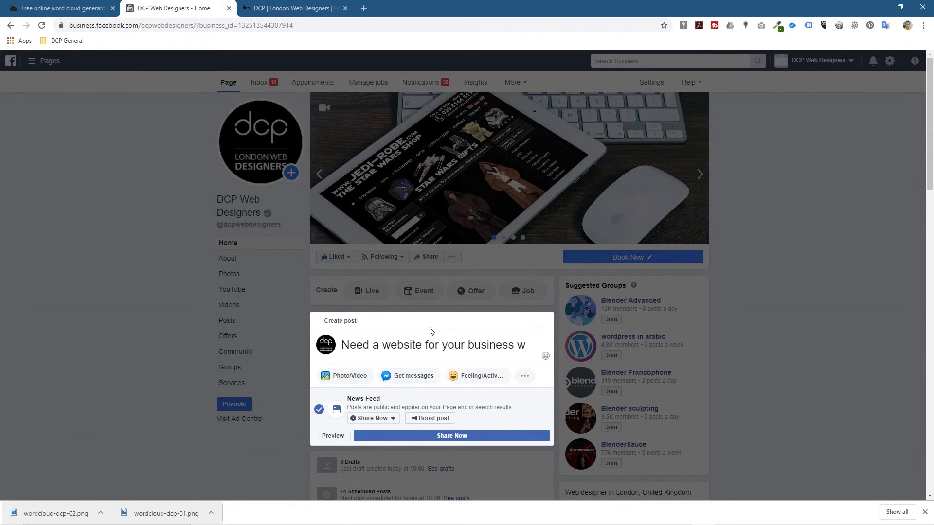
key(Return)
text(W)
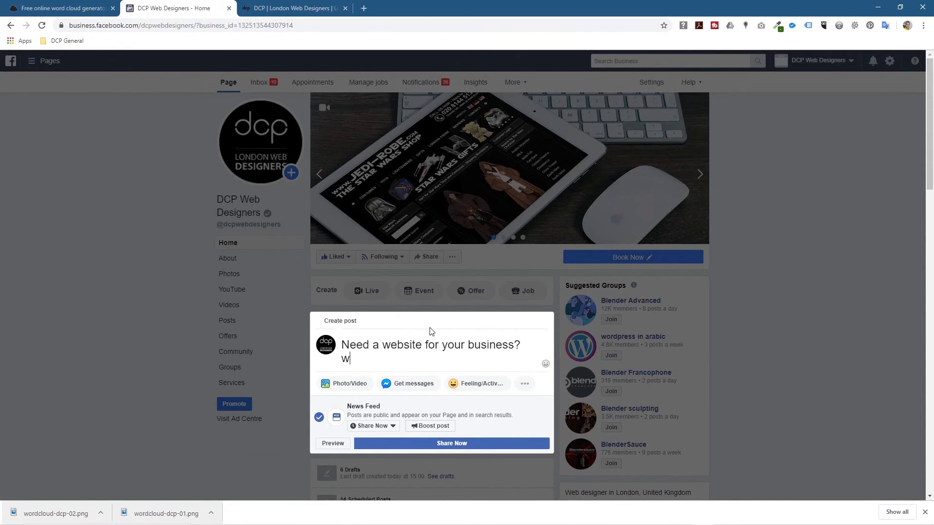
text(hy not get a free quote for DCP Web Designer)
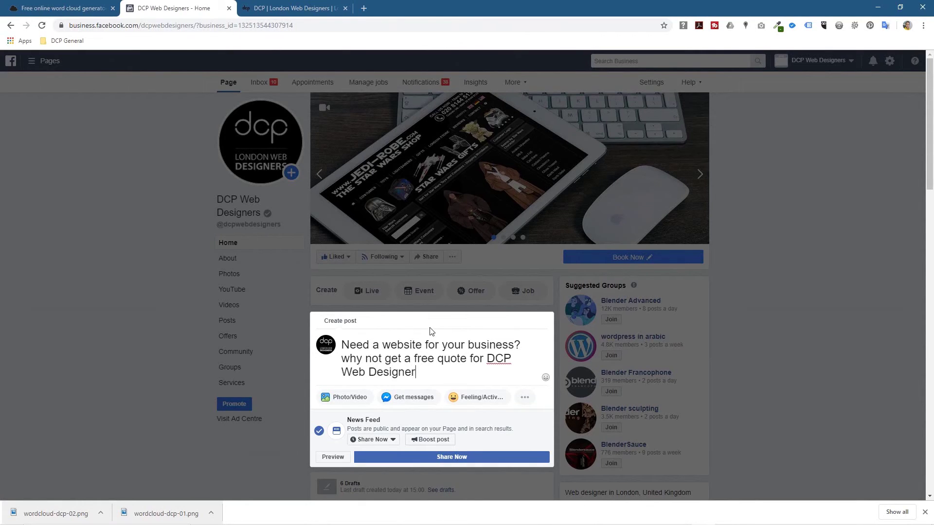
text(s: www.dcpweb.co.uk)
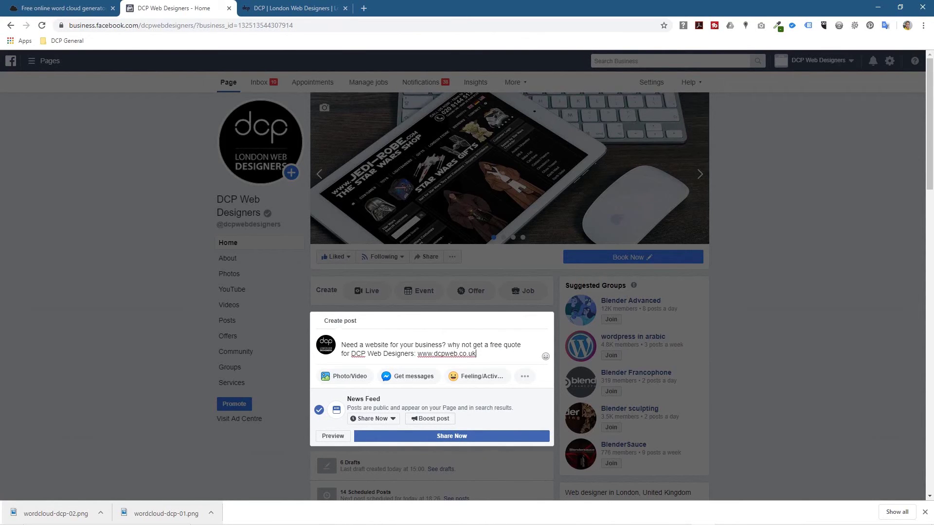
Attach wordcloud-dcp-02.png from the Word Clouds folder to the Facebook post and share the post immediately
key(alt+Tab)
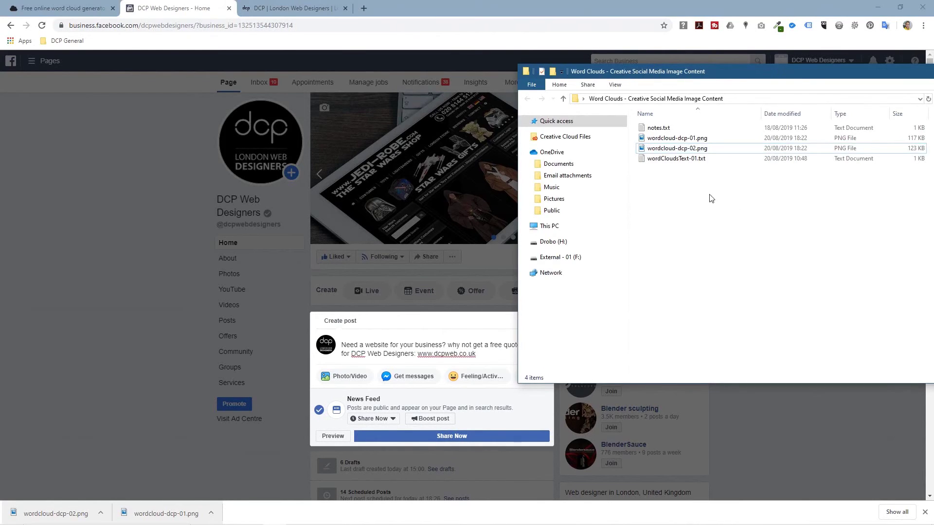
double_click(676, 142)
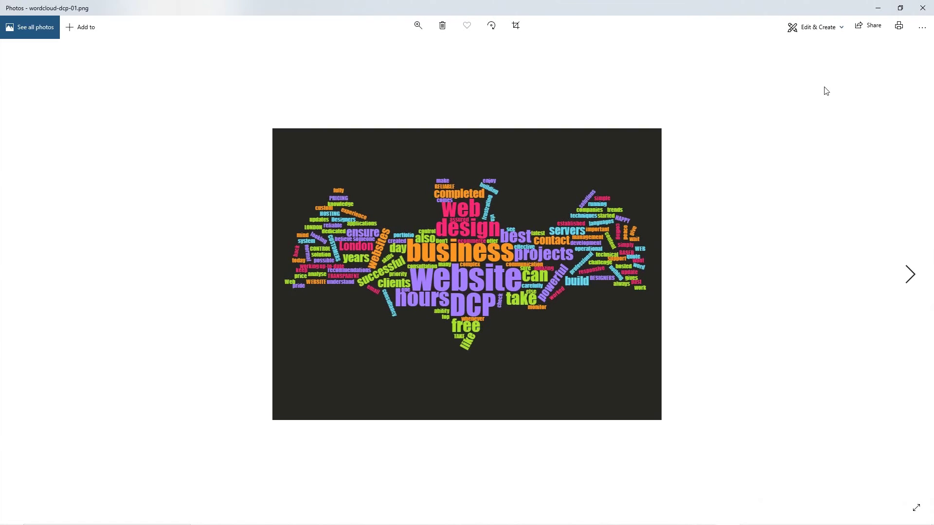
click(923, 8)
click(703, 150)
drag(704, 150, 458, 371)
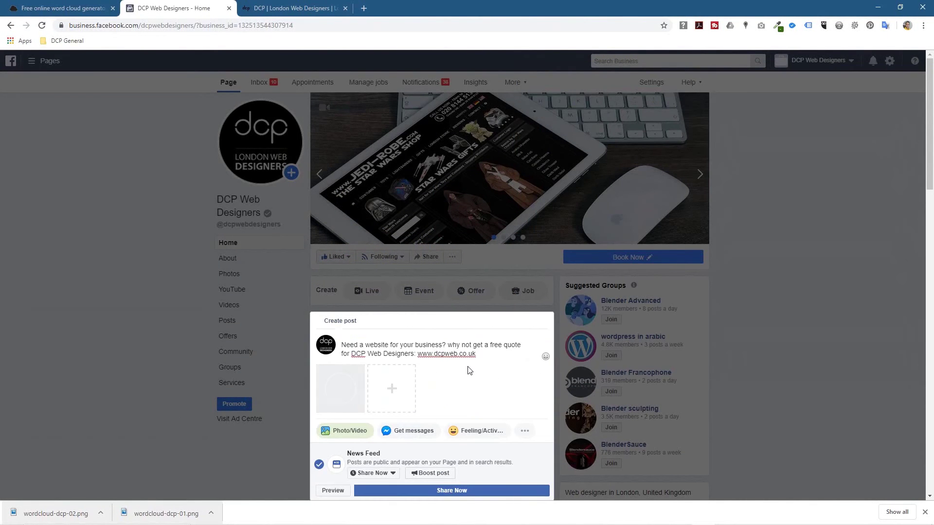
scroll(468, 367, down, 3)
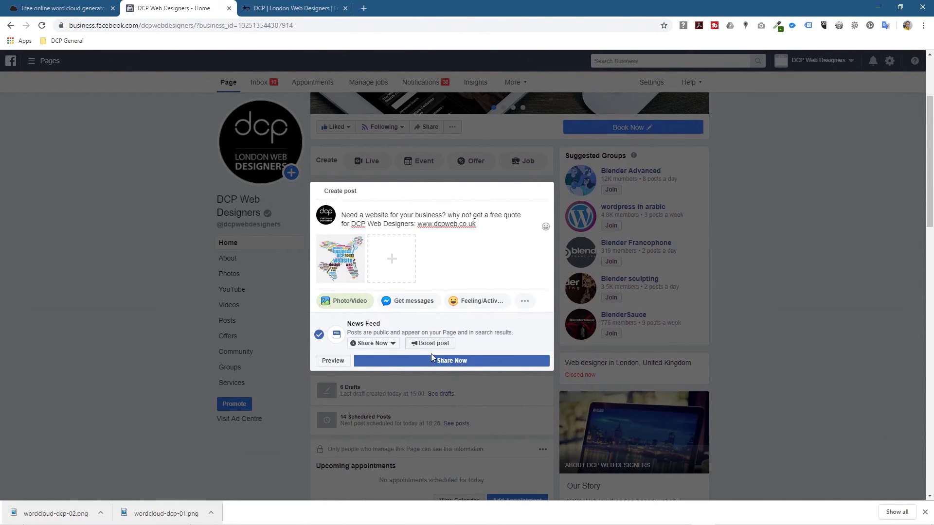
click(440, 362)
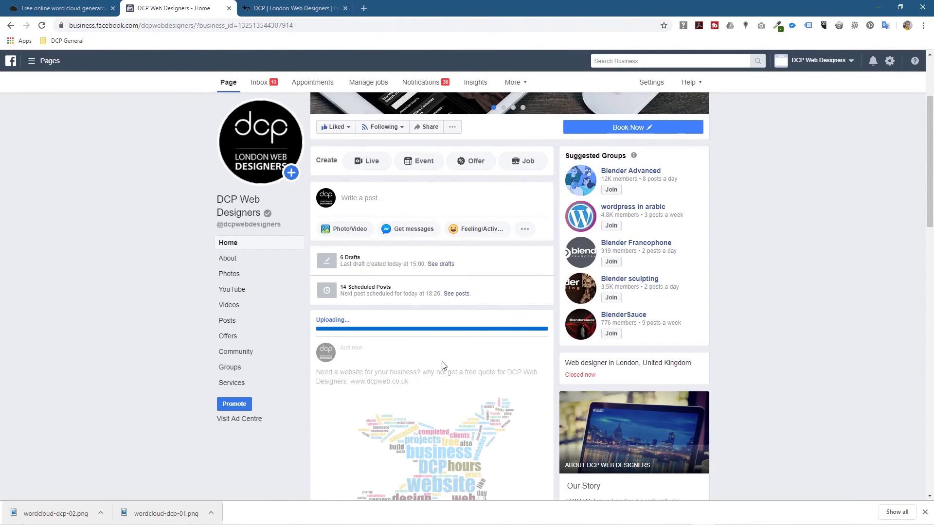
View the published post's word cloud image enlarged and in full screen, then return to the Facebook page
scroll(443, 365, down, 4)
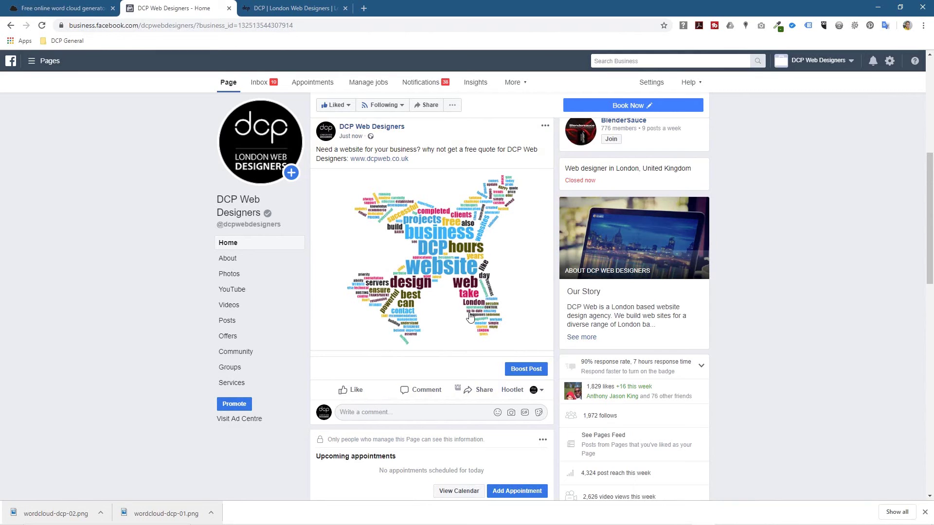
click(462, 253)
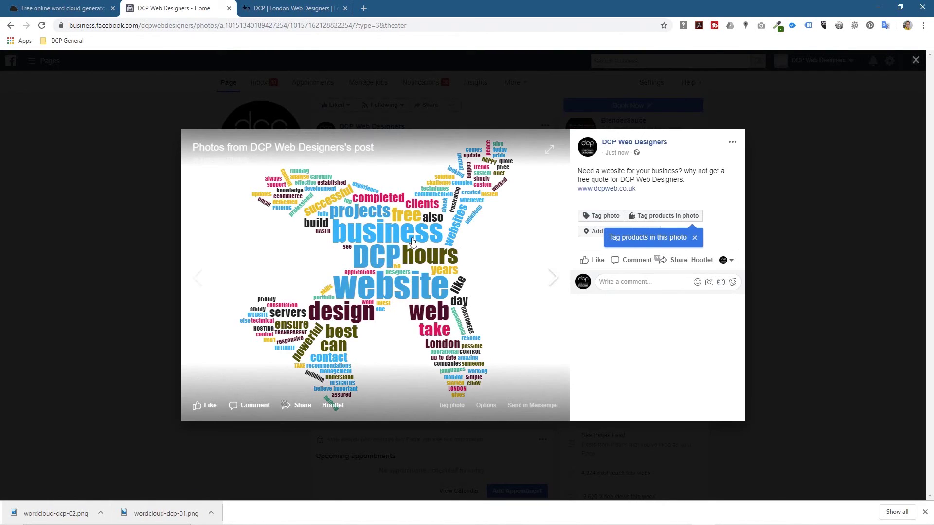
click(549, 149)
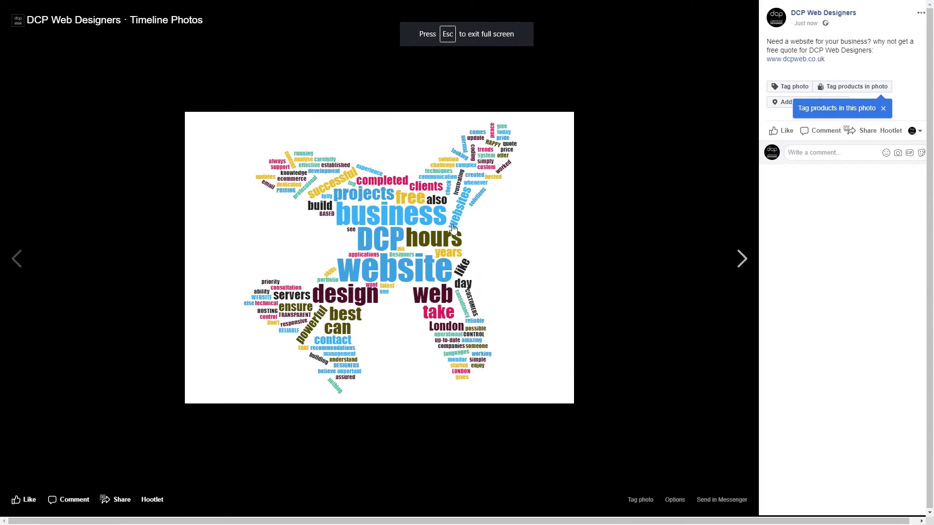
click(382, 257)
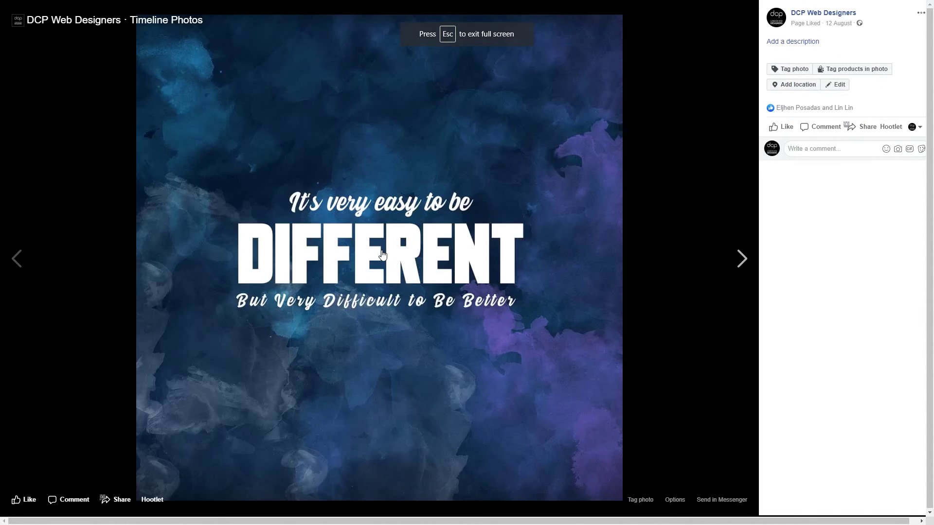
click(27, 258)
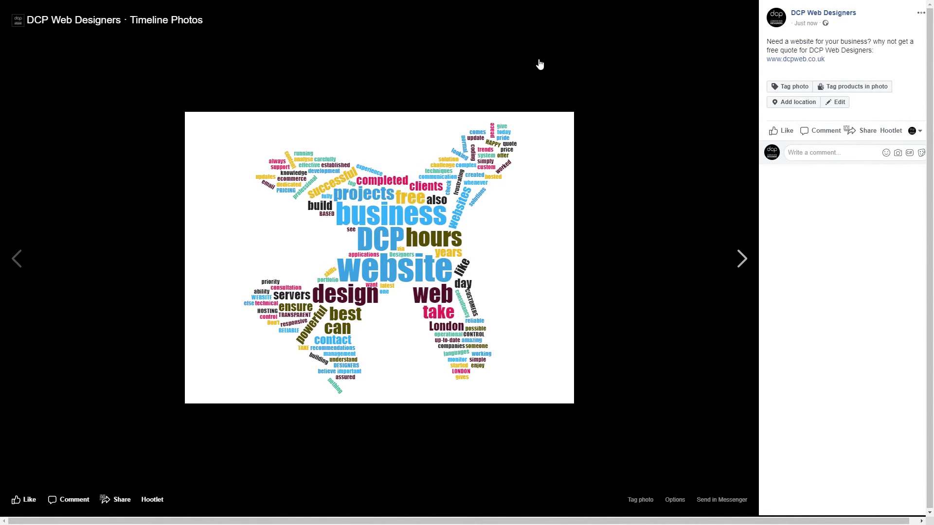
key(Escape)
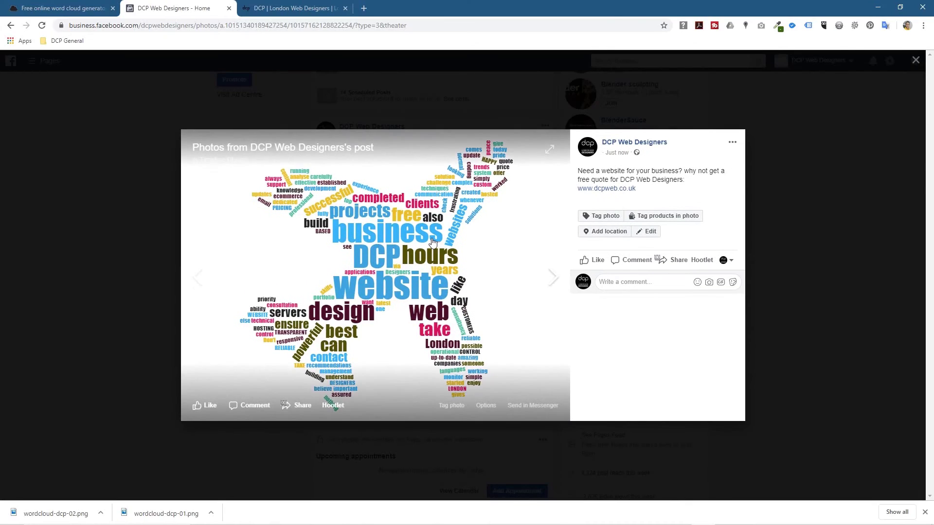
key(Escape)
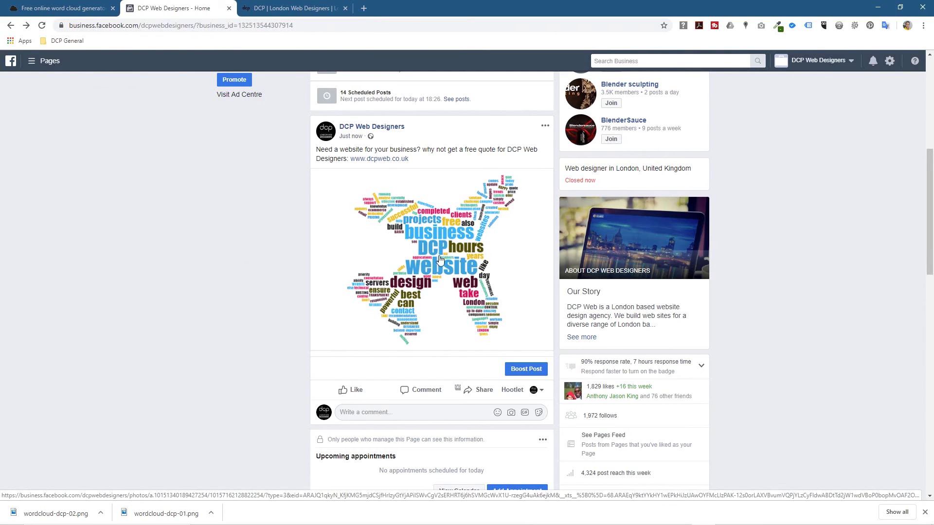
Review the word cloud on WordClouds.com, the "DCP London Web Designers" heading on the DCP website and the published Facebook post
click(77, 8)
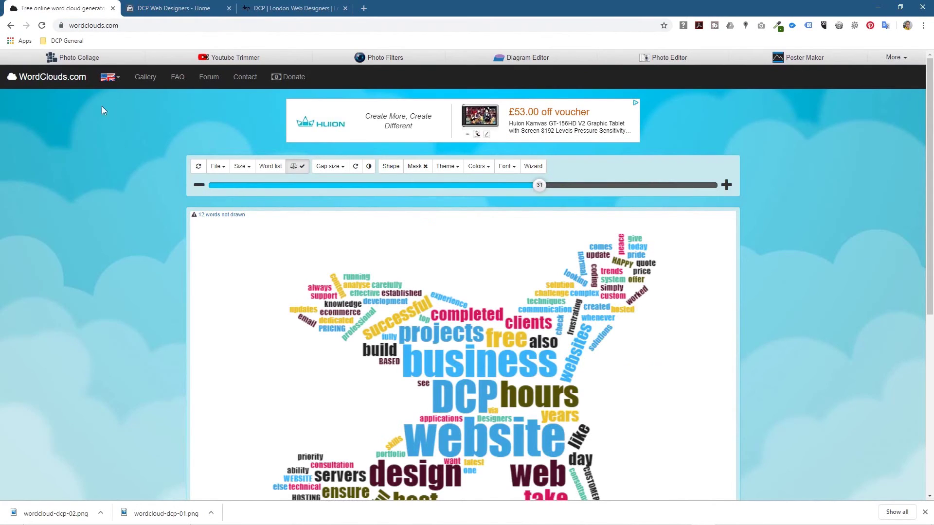
click(299, 7)
scroll(334, 218, down, 5)
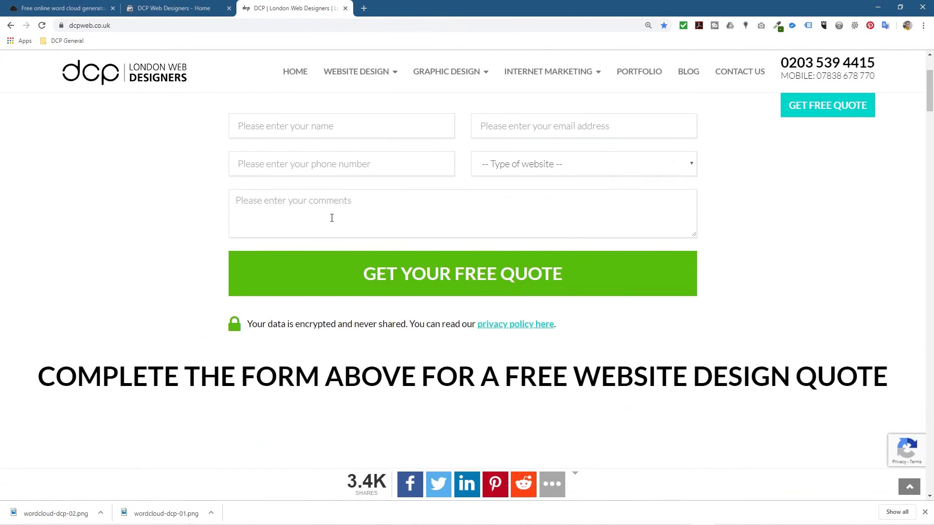
scroll(334, 218, up, 5)
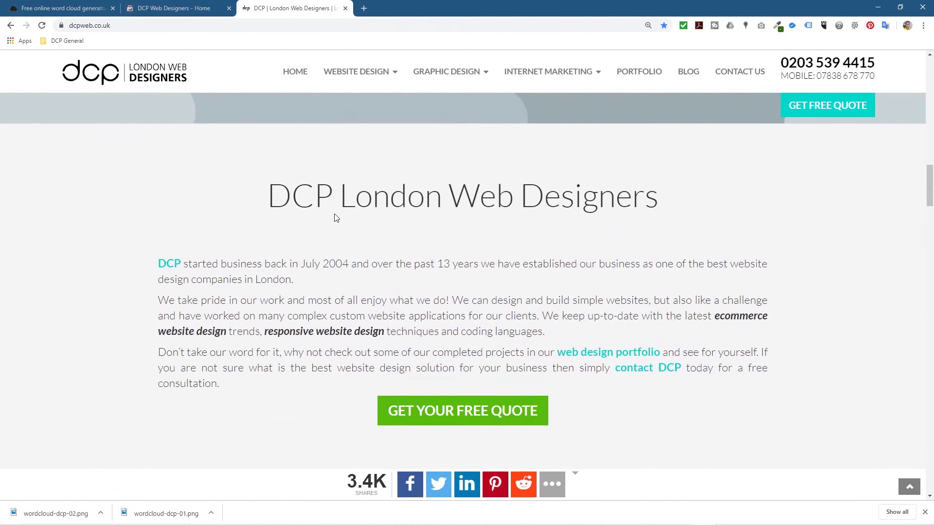
drag(276, 198, 652, 201)
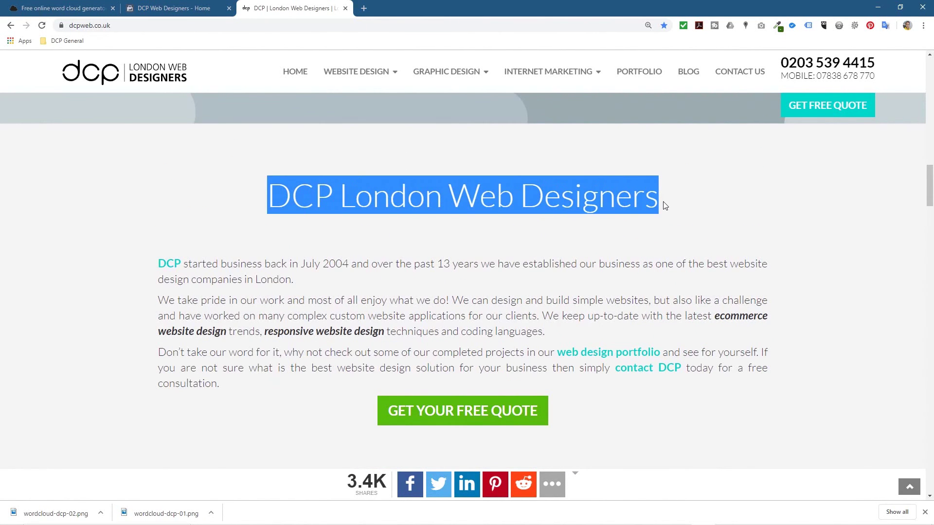
click(473, 202)
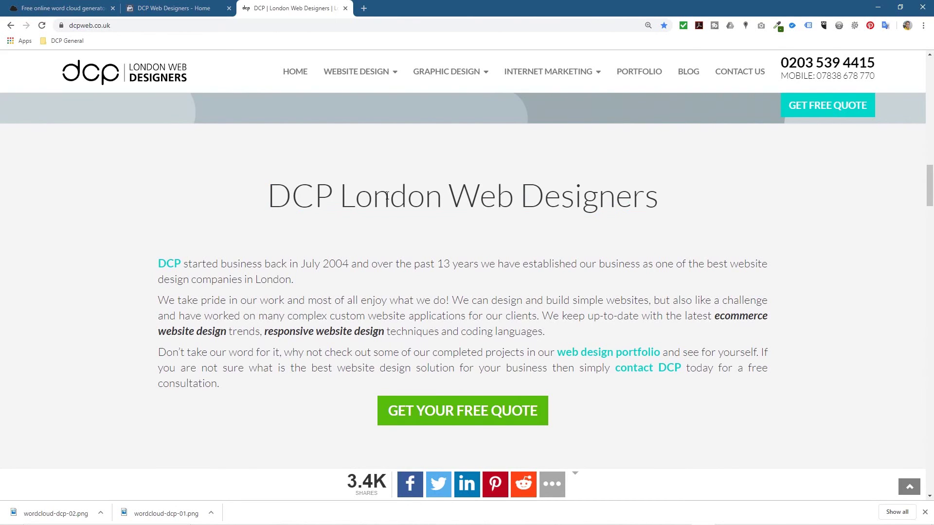
drag(268, 197, 334, 198)
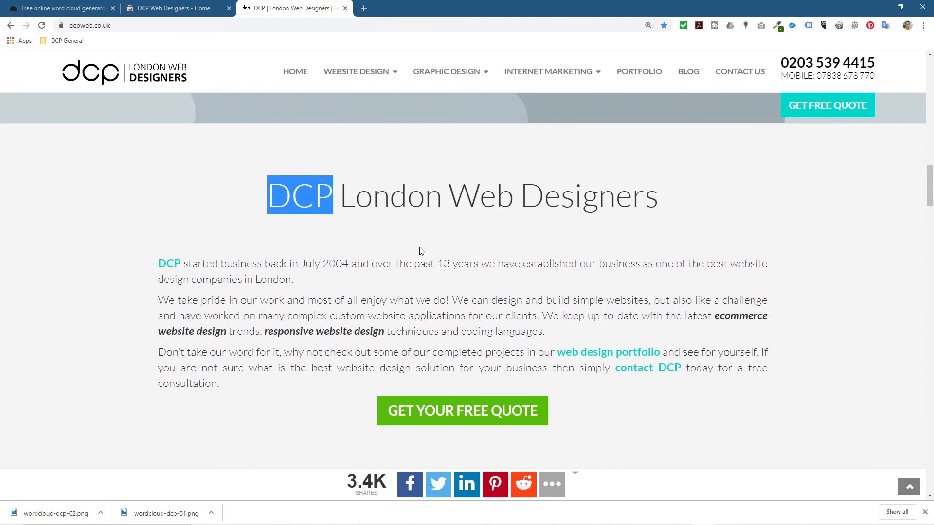
drag(471, 195, 616, 197)
click(276, 75)
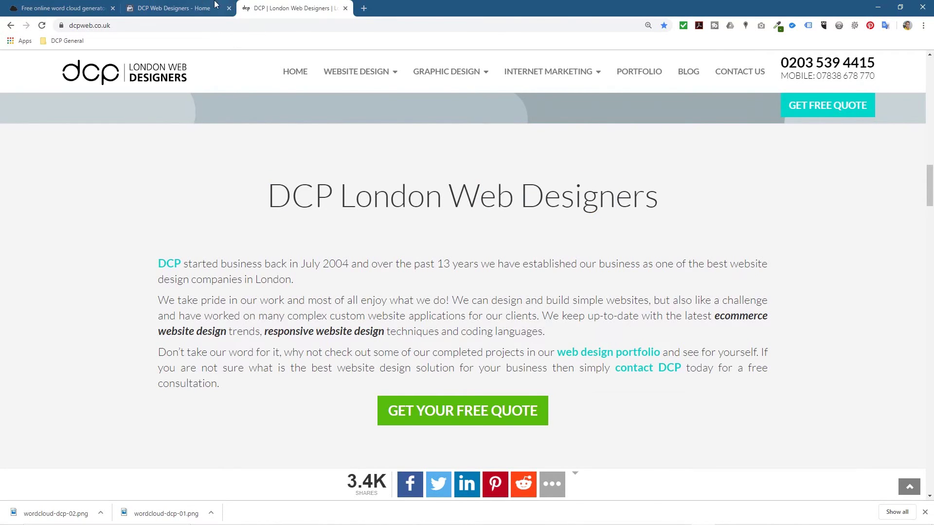
click(194, 8)
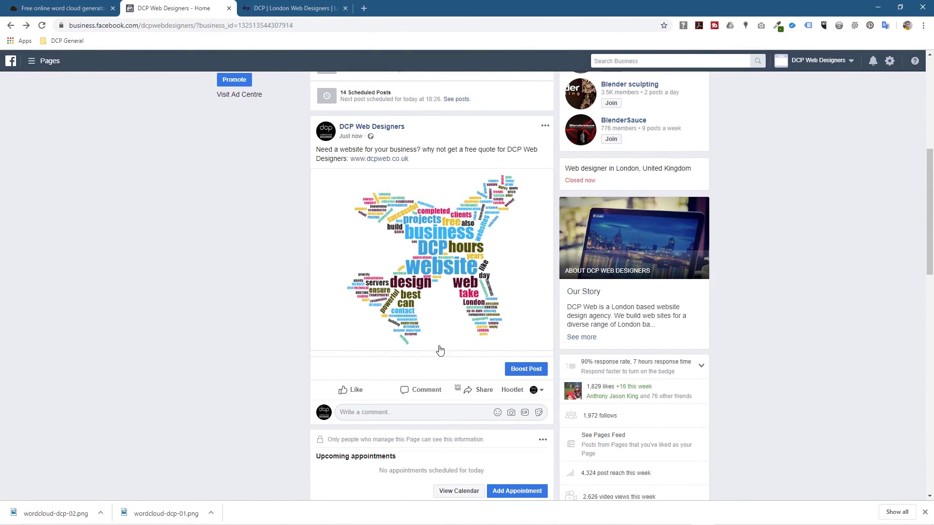
scroll(436, 304, up, 7)
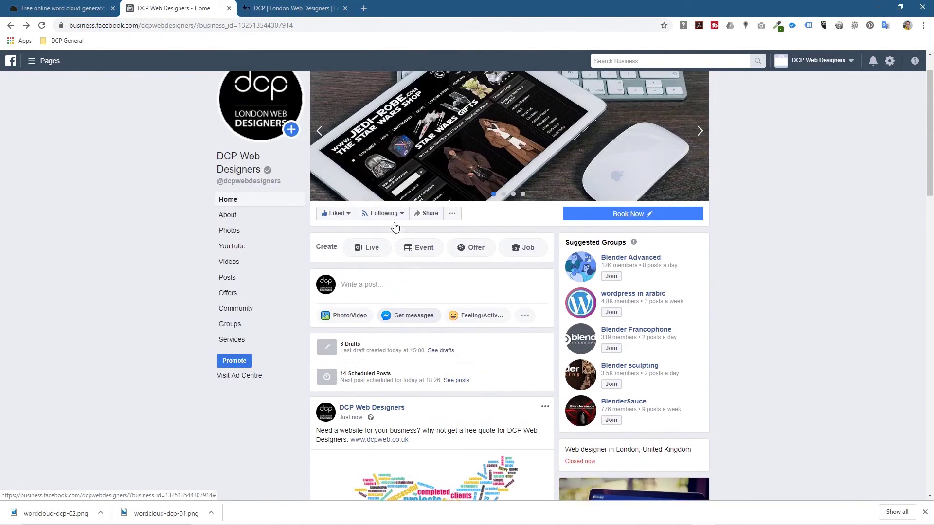
Open the DCP Web Designers Twitter profile in a new browser tab and start a new tweet
click(364, 8)
text(twi)
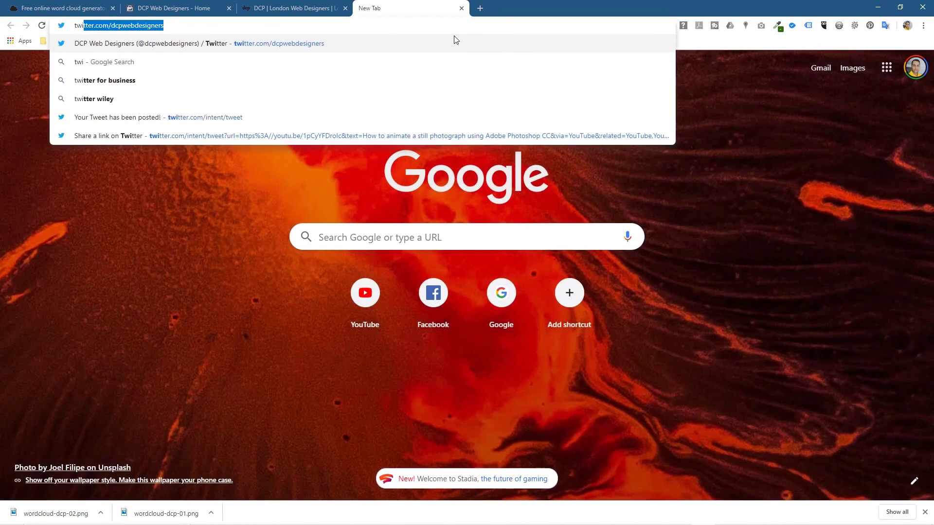
key(Return)
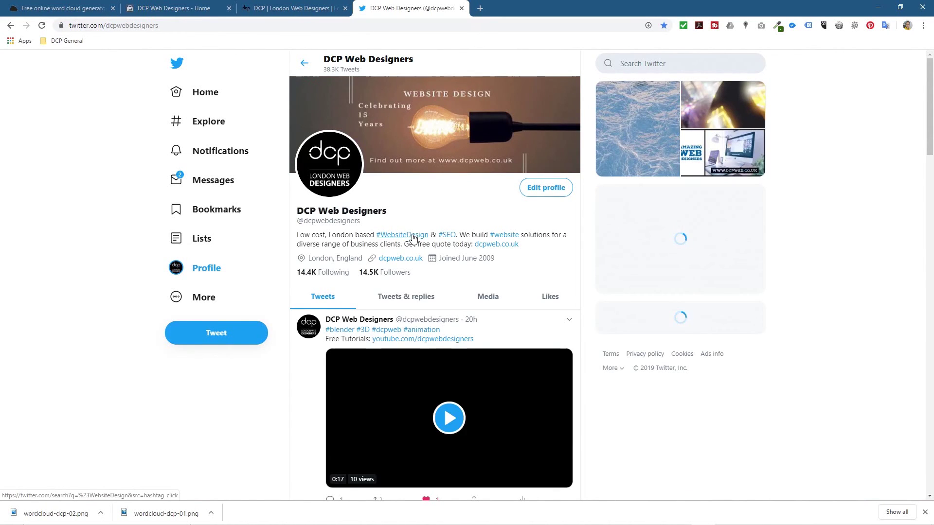
click(241, 340)
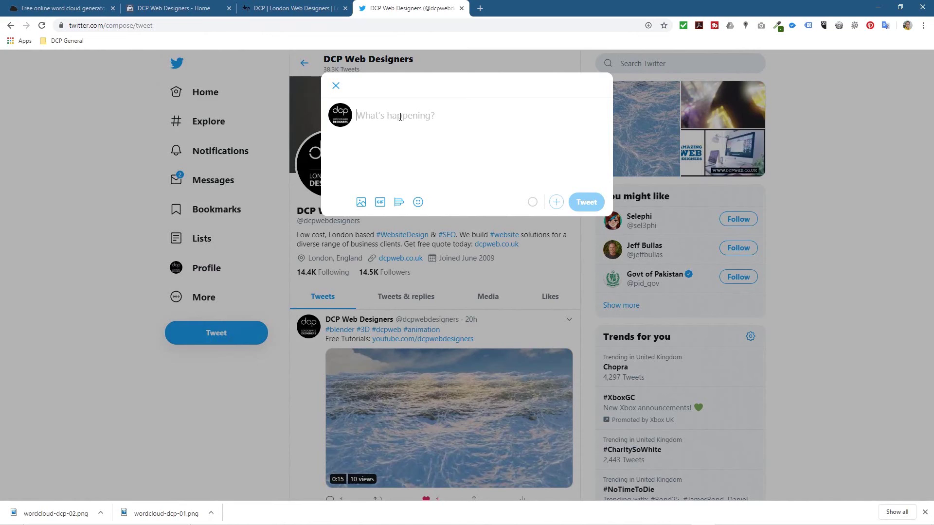
Copy the text of the published Facebook post and paste it into the new tweet
click(287, 8)
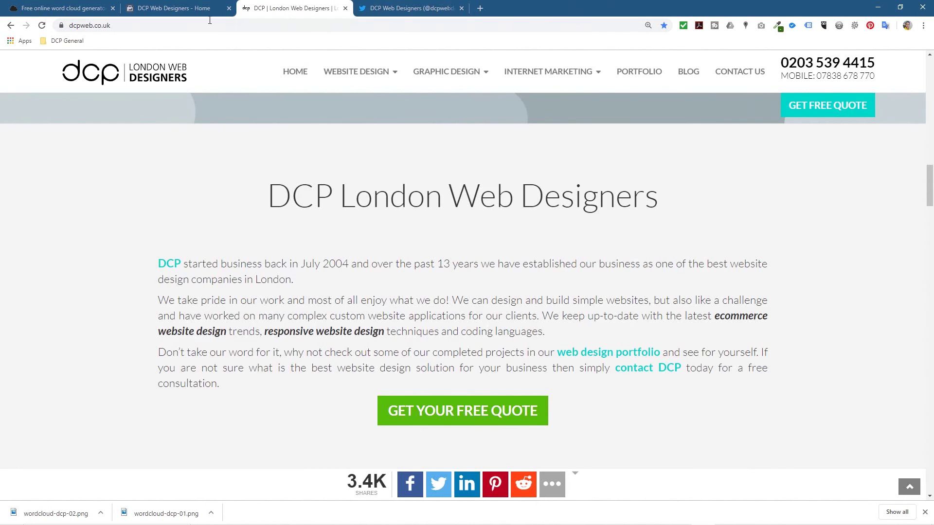
key(ctrl+shift+Tab)
scroll(403, 377, down, 5)
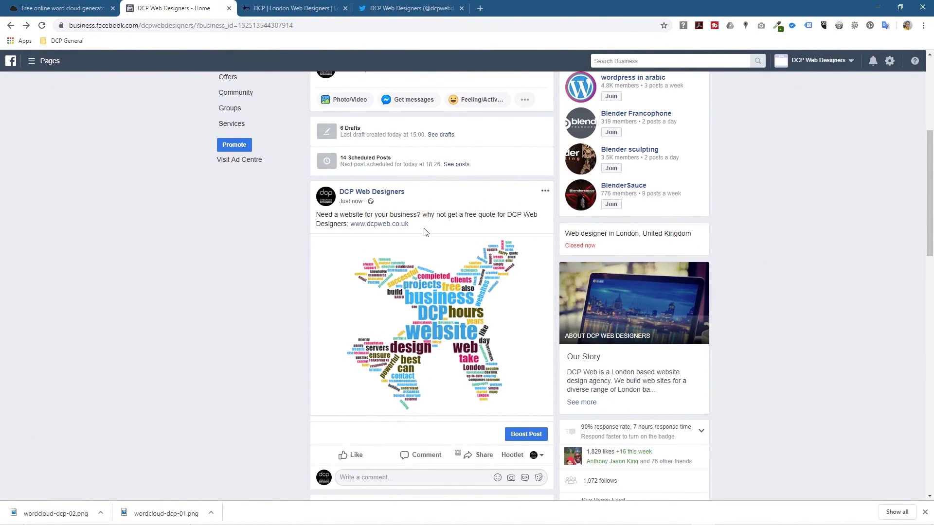
drag(410, 225, 314, 218)
key(ctrl+c)
click(426, 9)
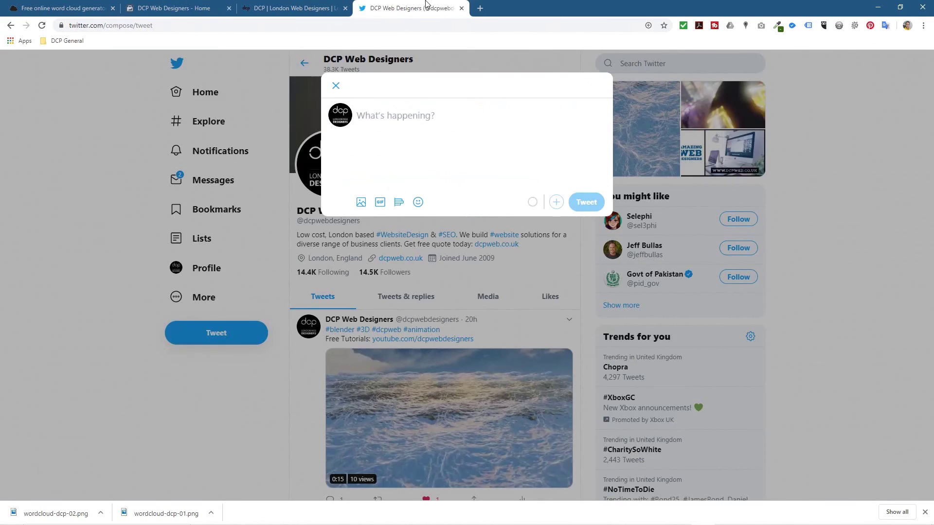
key(ctrl+v)
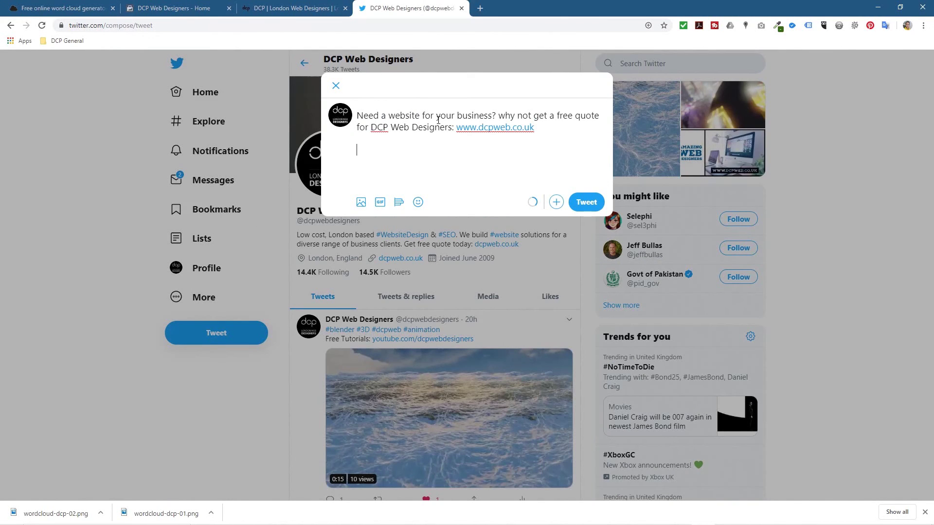
Add the hashtags #dcpweb and #WebsiteDesign below the tweet's text
text(#dcpwe)
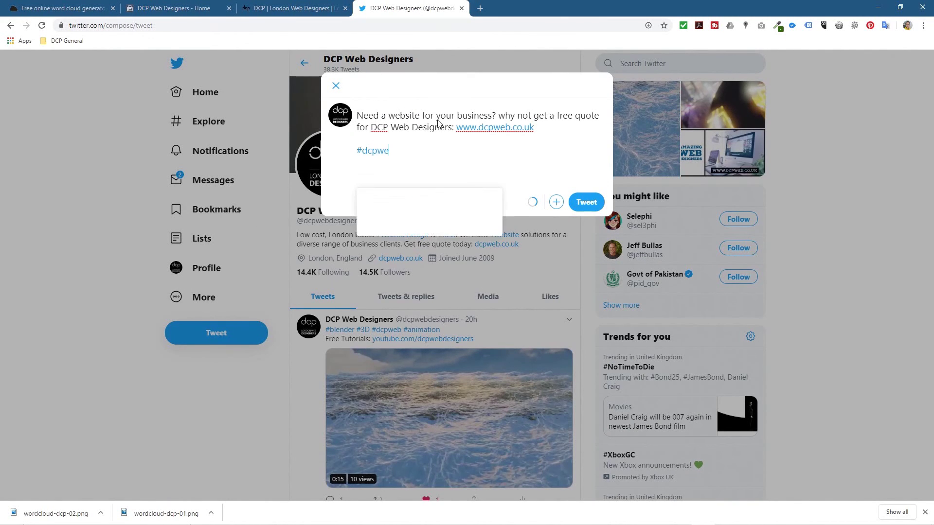
text(b #websitedesign)
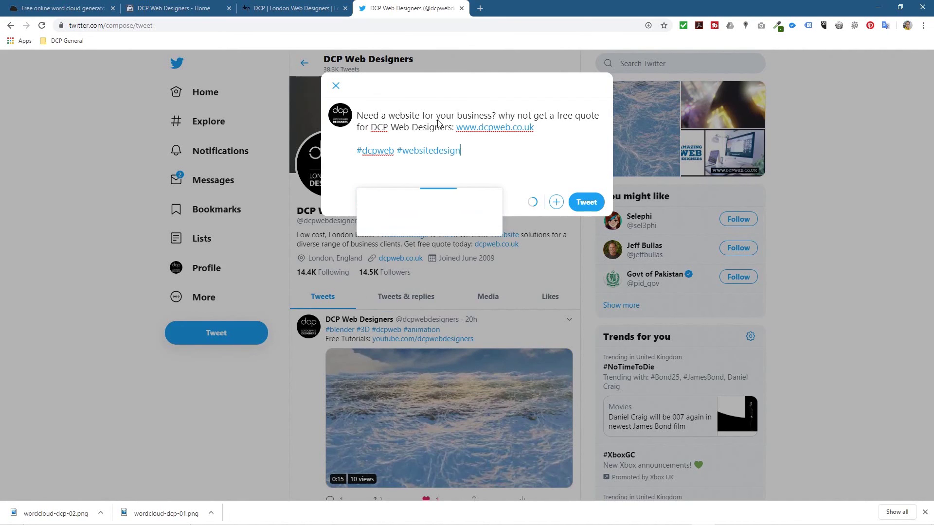
click(402, 205)
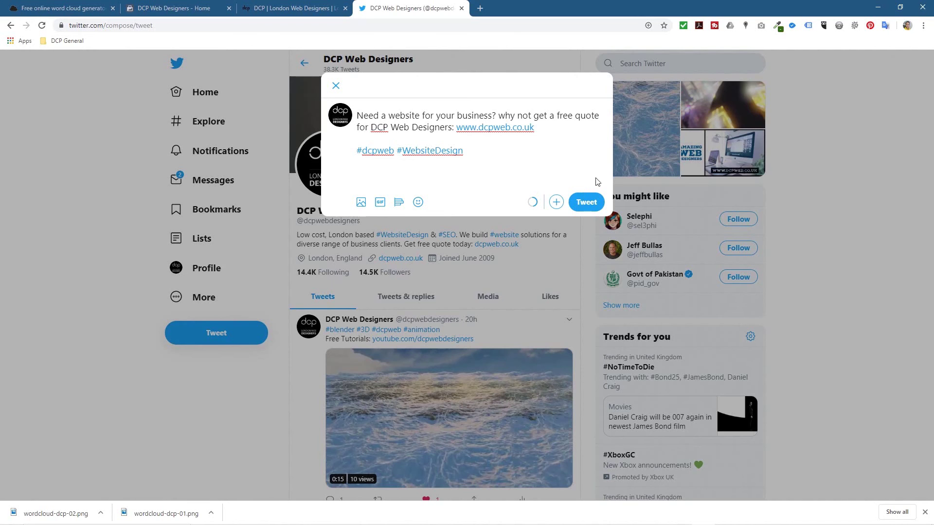
Attach wordcloud-dcp-01.png from the Word Clouds folder to the tweet and publish it
key(alt+Tab)
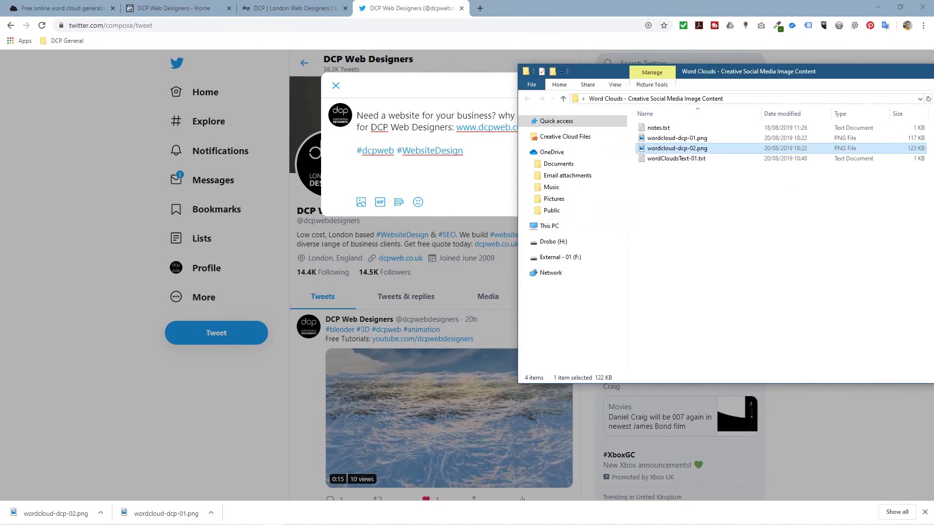
double_click(679, 149)
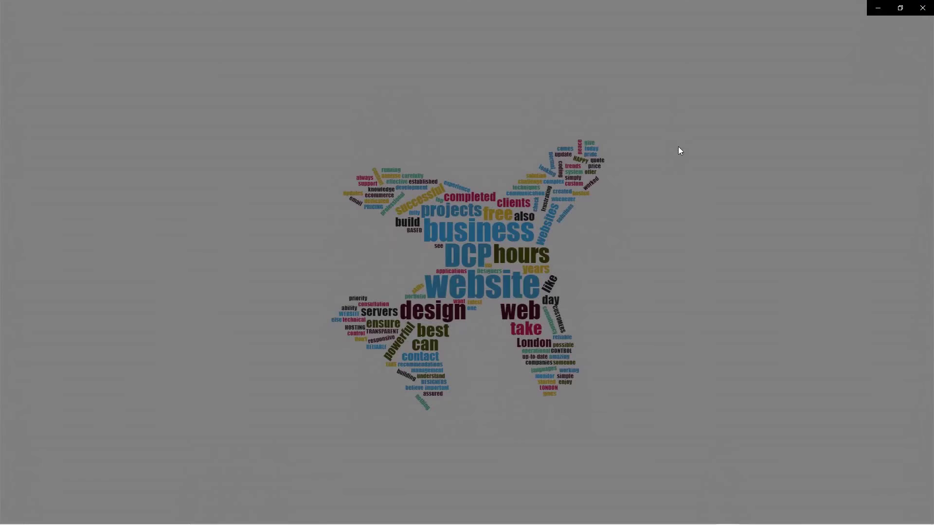
key(alt+F4)
drag(692, 148, 441, 174)
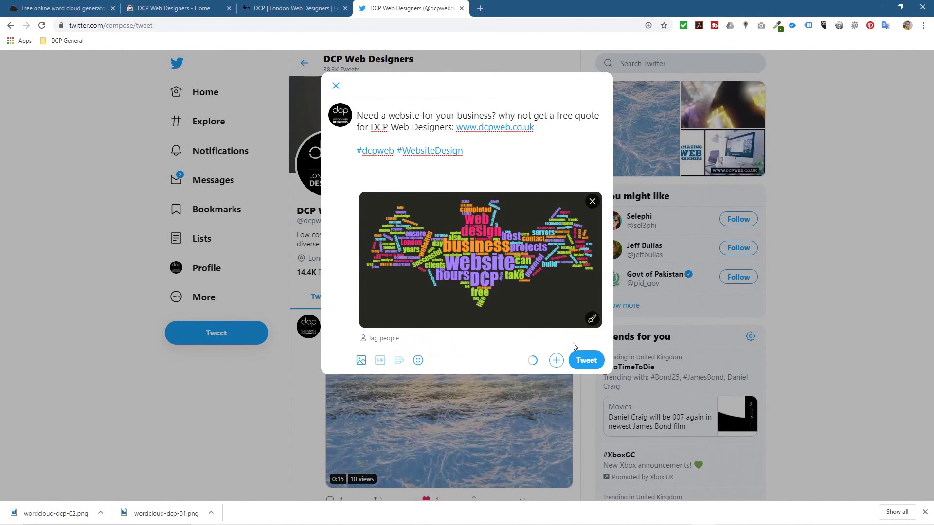
click(586, 360)
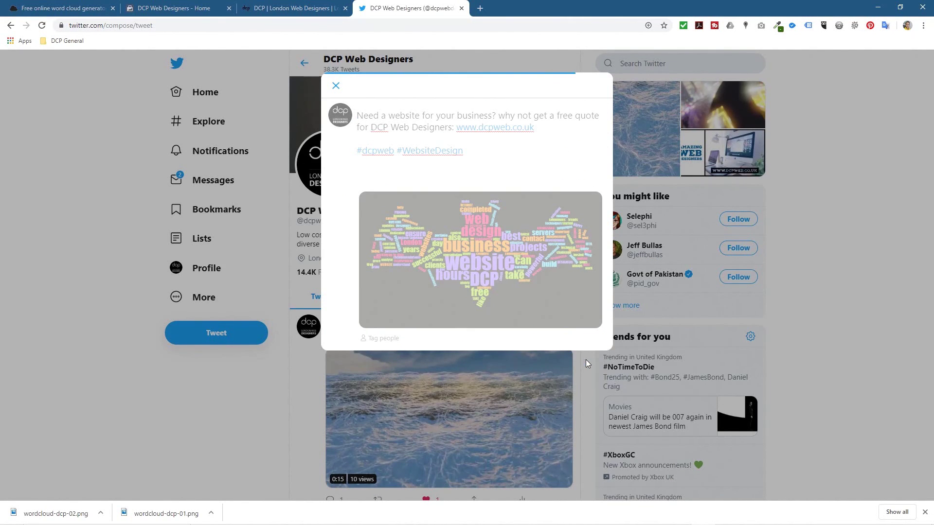
View the published tweet's word cloud image enlarged, and return to the profile timeline
scroll(506, 340, down, 4)
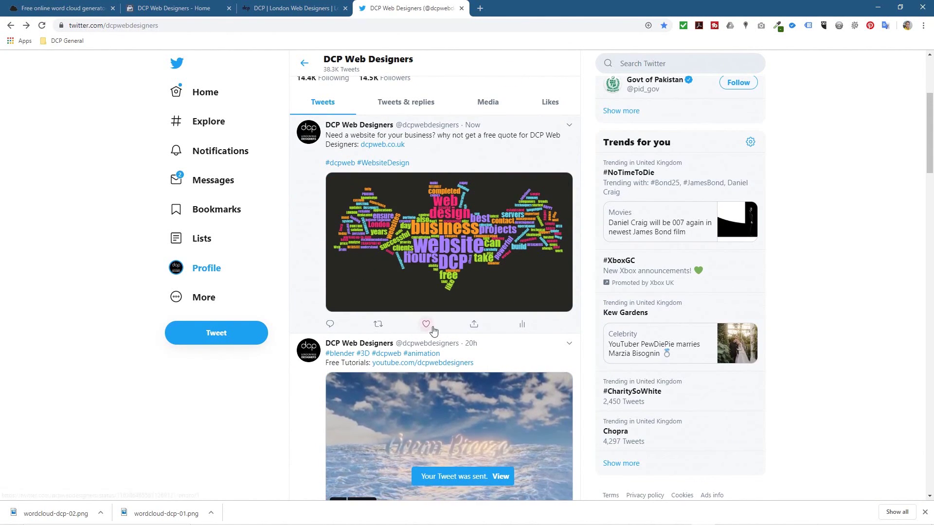
click(450, 247)
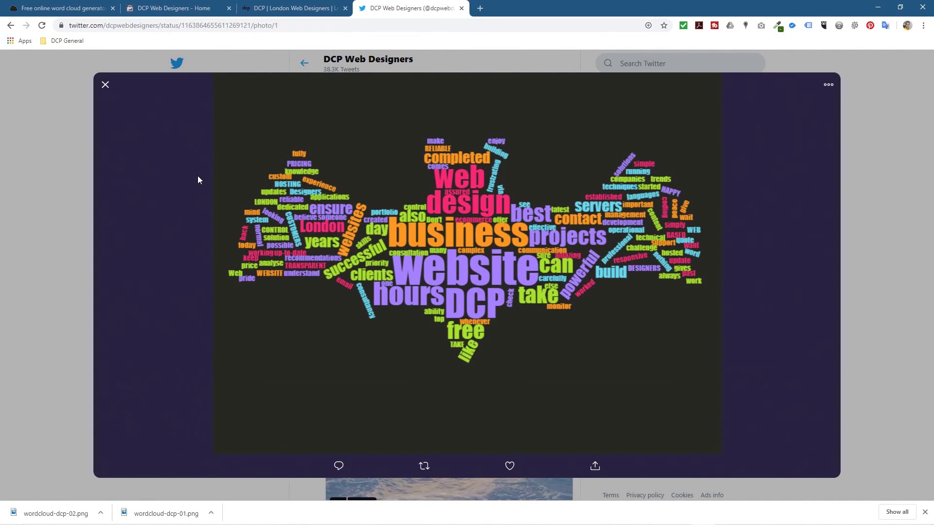
click(105, 85)
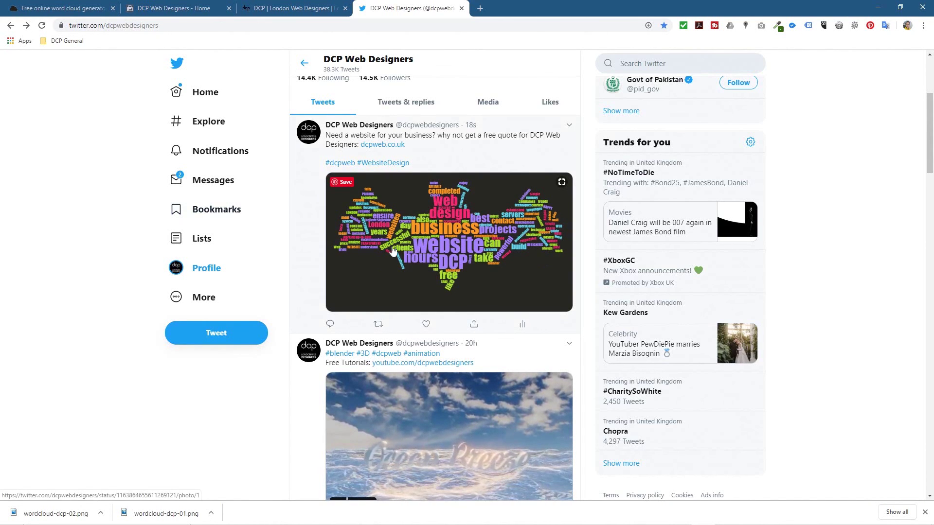
Compare the new word cloud tweet with the earlier image posts in the DCP Web Designers timeline
scroll(378, 258, down, 15)
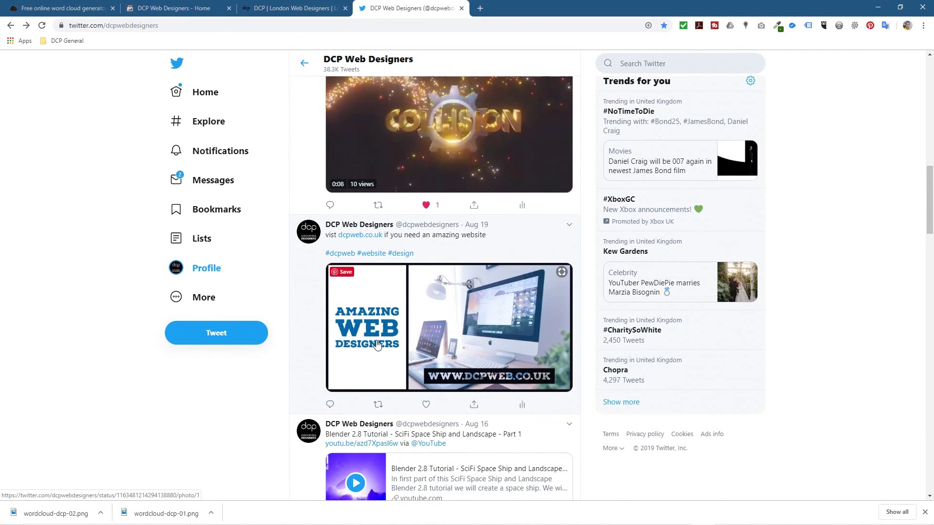
scroll(377, 344, up, 15)
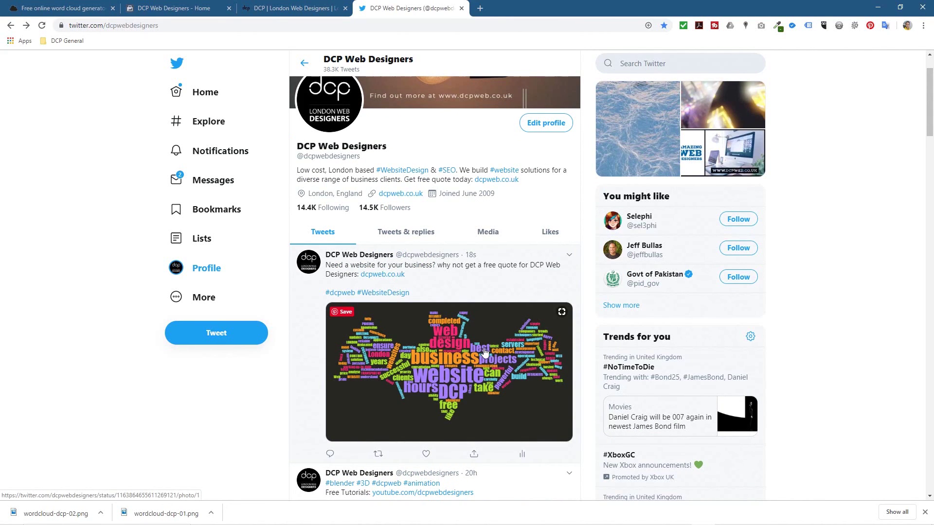
scroll(484, 351, down, 9)
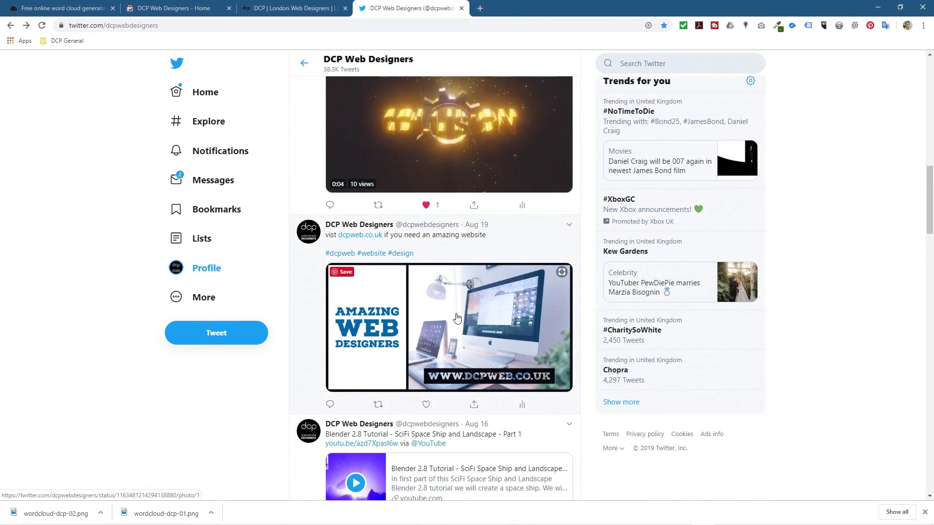
scroll(457, 318, up, 10)
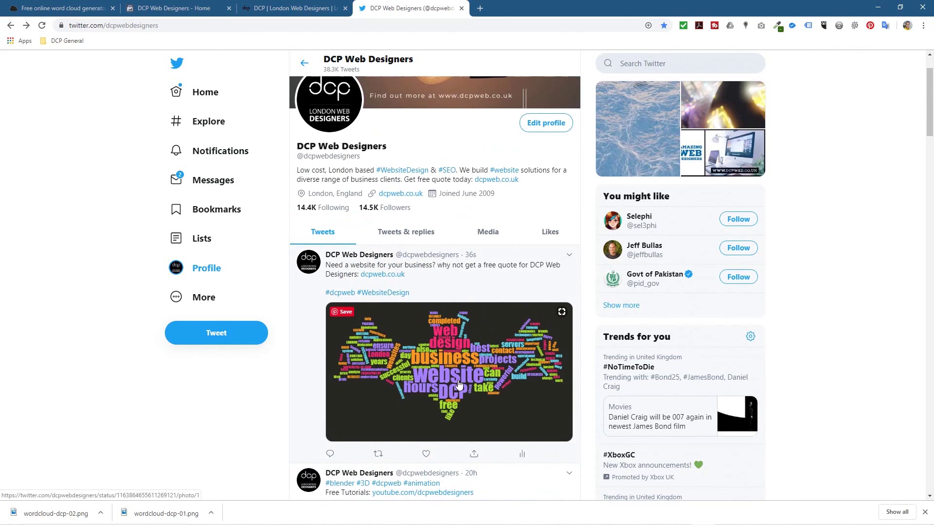
scroll(457, 382, up, 1)
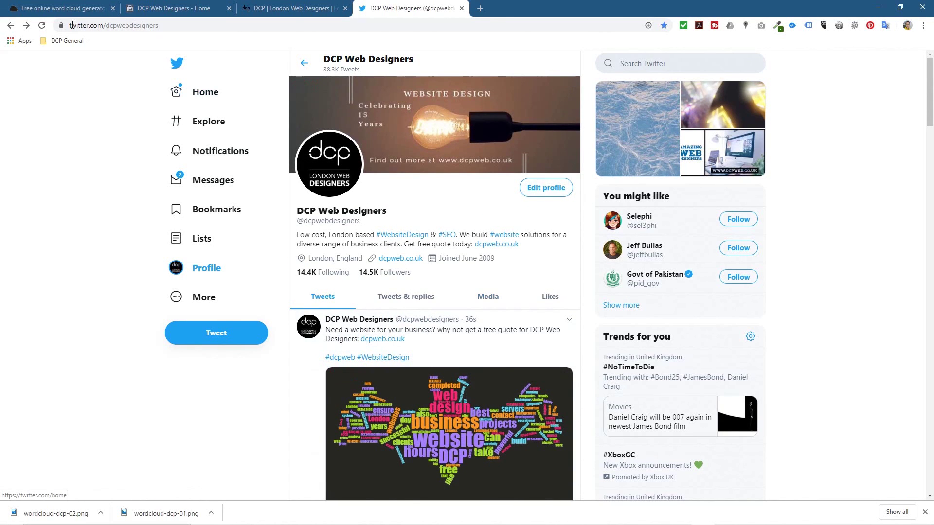
Switch to WordClouds.com to review the current word cloud, and minimize the browser to show the Word Clouds folder
click(63, 8)
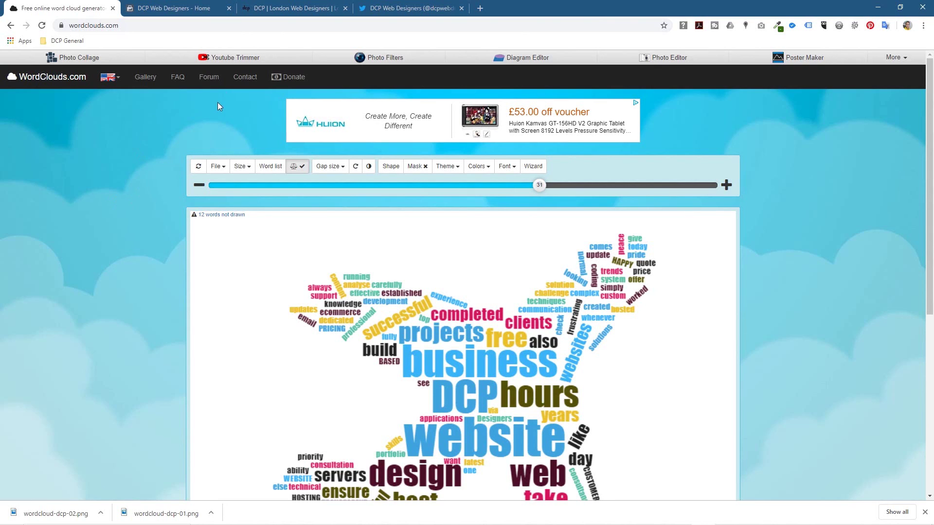
scroll(584, 364, down, 3)
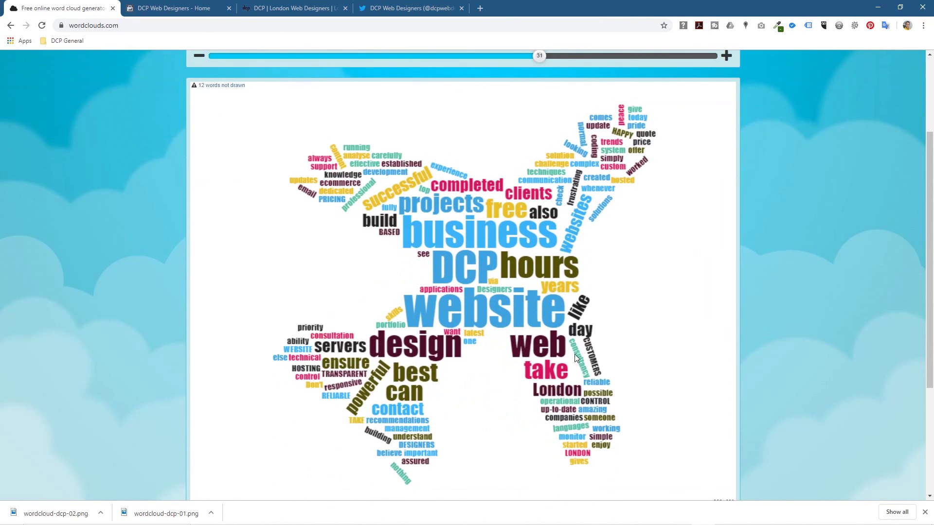
scroll(506, 229, down, 2)
scroll(491, 311, up, 5)
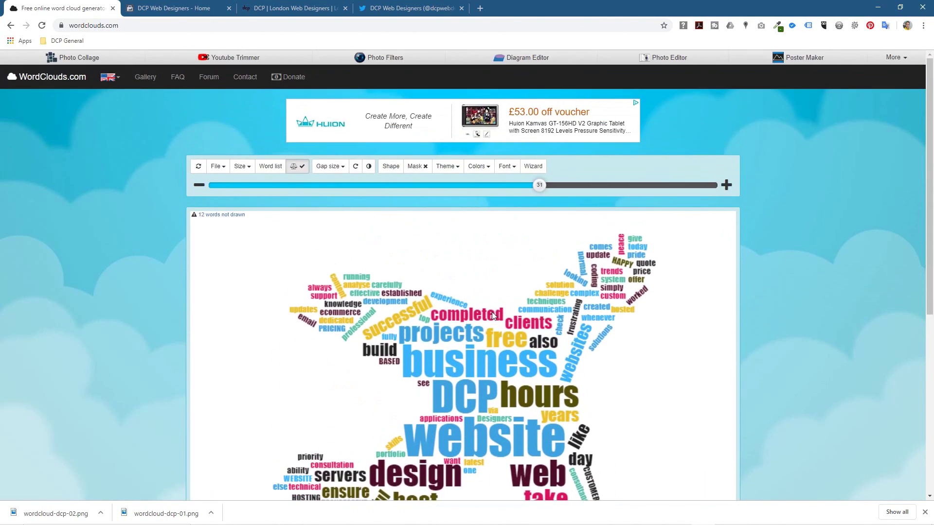
click(878, 7)
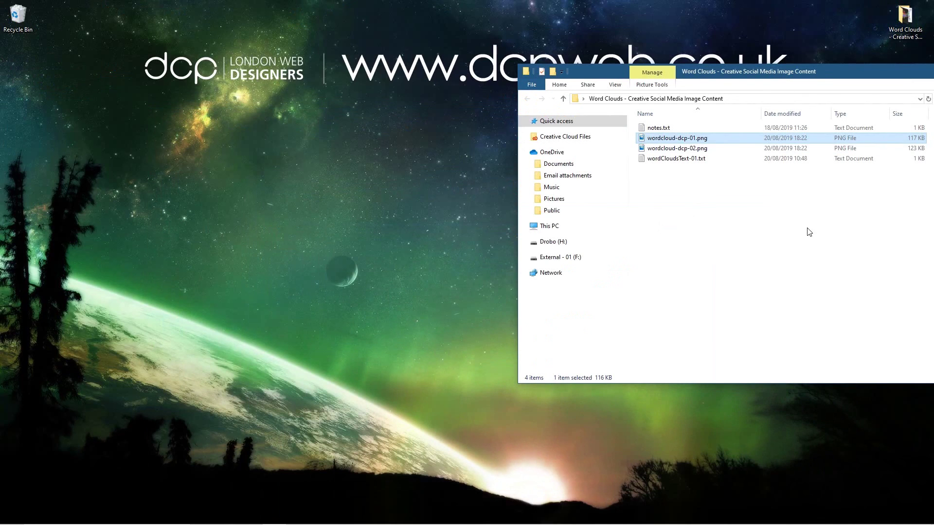